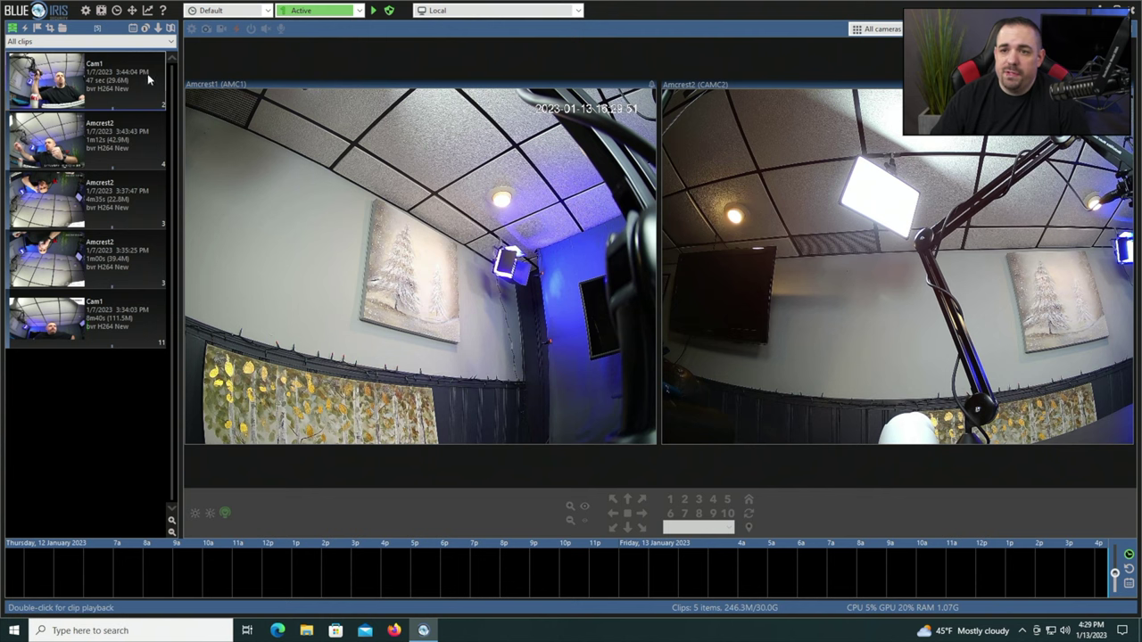
Step: Open the clips and archiving settings and review the paths, size limits and clip ages of the New and Stored folders
left_click(86, 11)
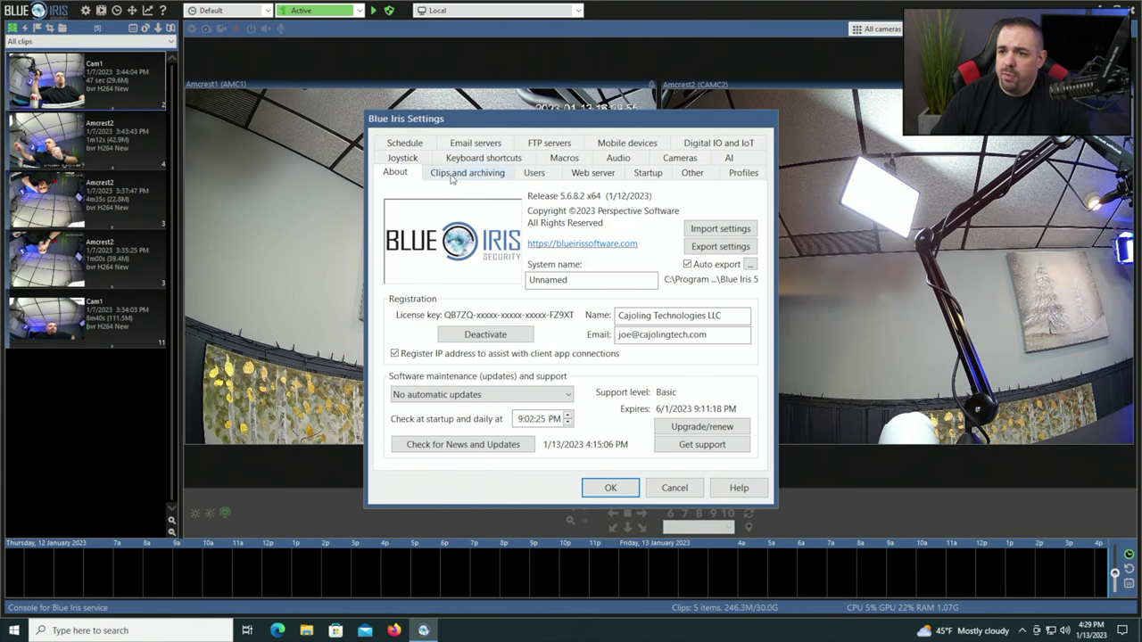
left_click(454, 175)
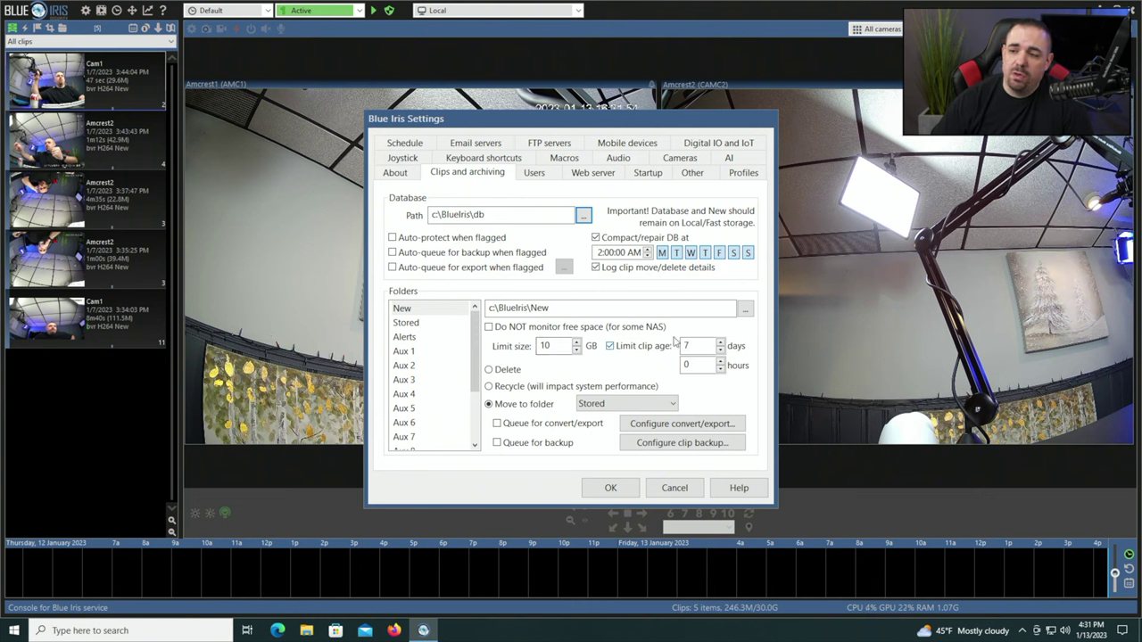
left_click(422, 325)
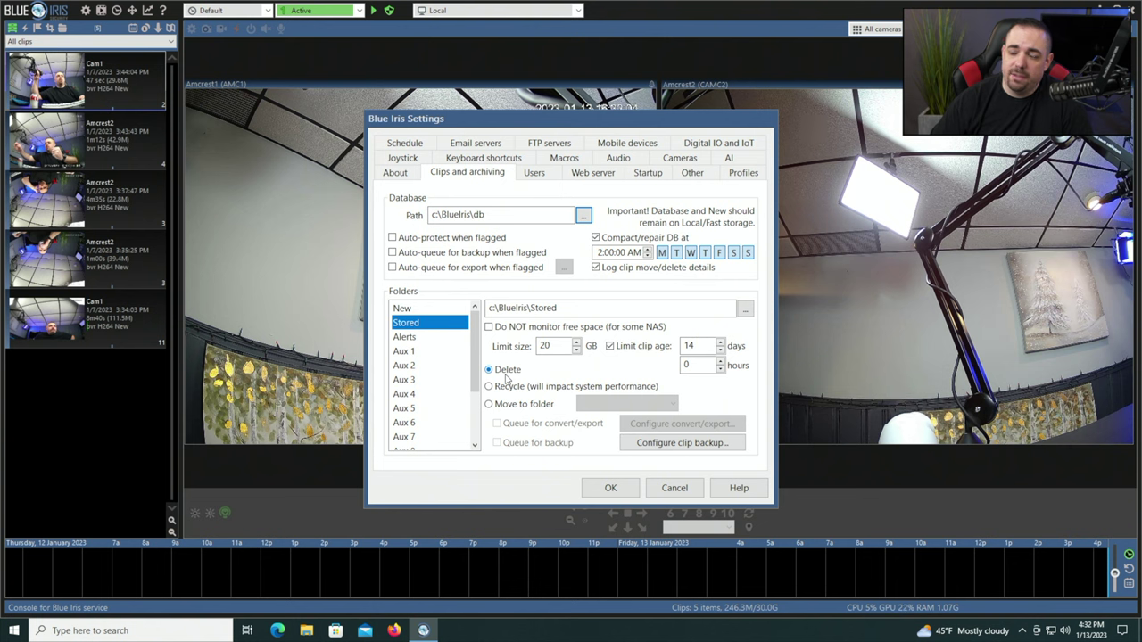
left_click(691, 345)
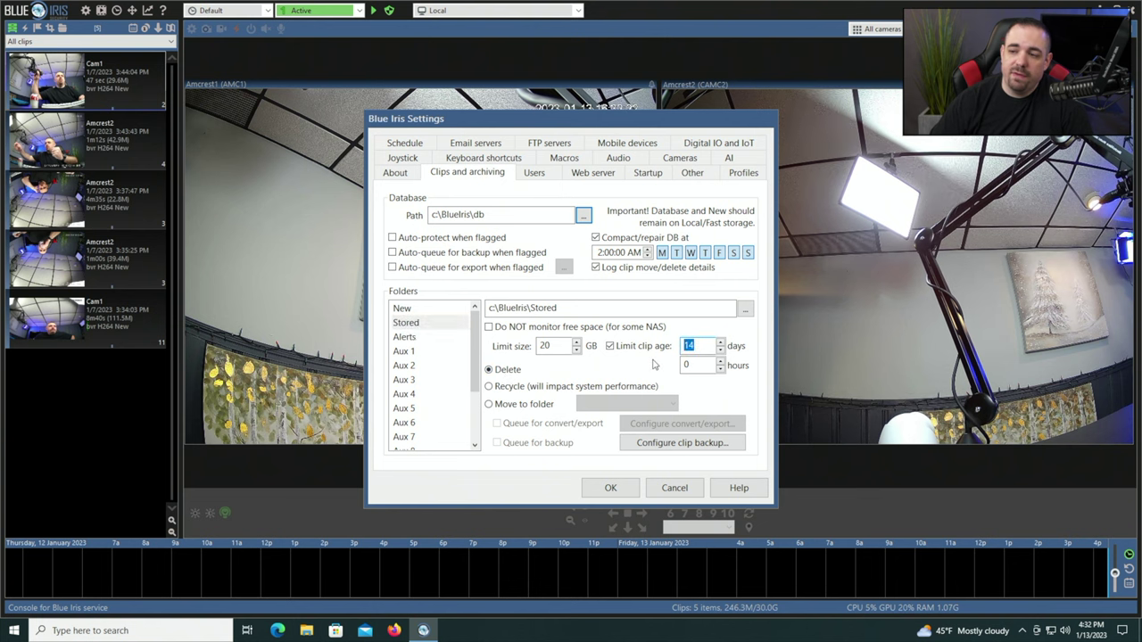
left_click(699, 341)
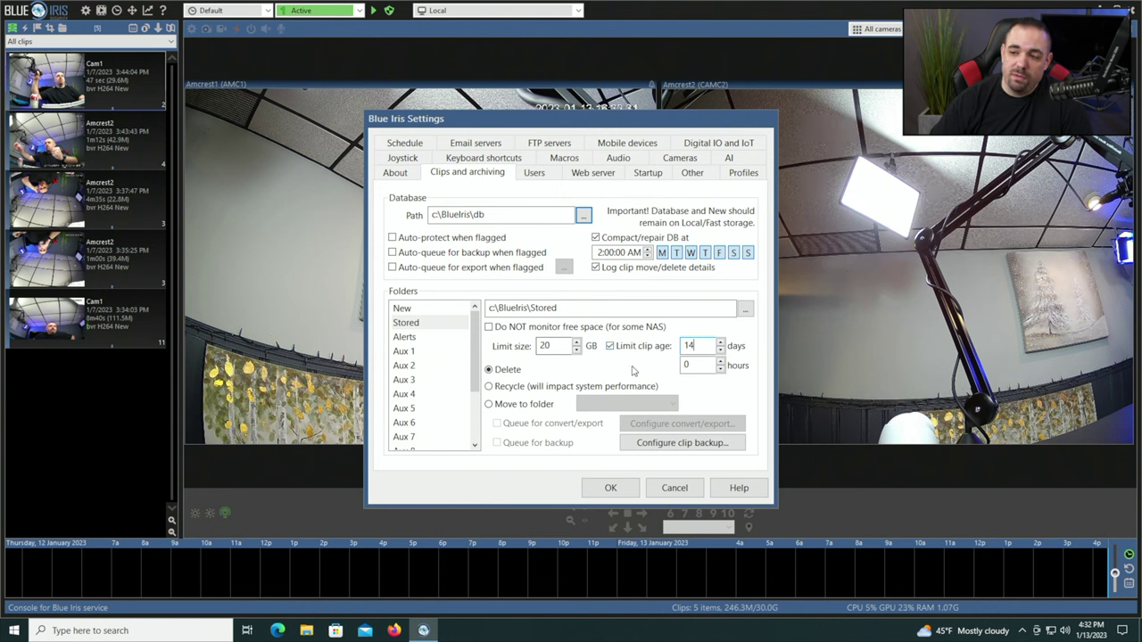
double_click(706, 345)
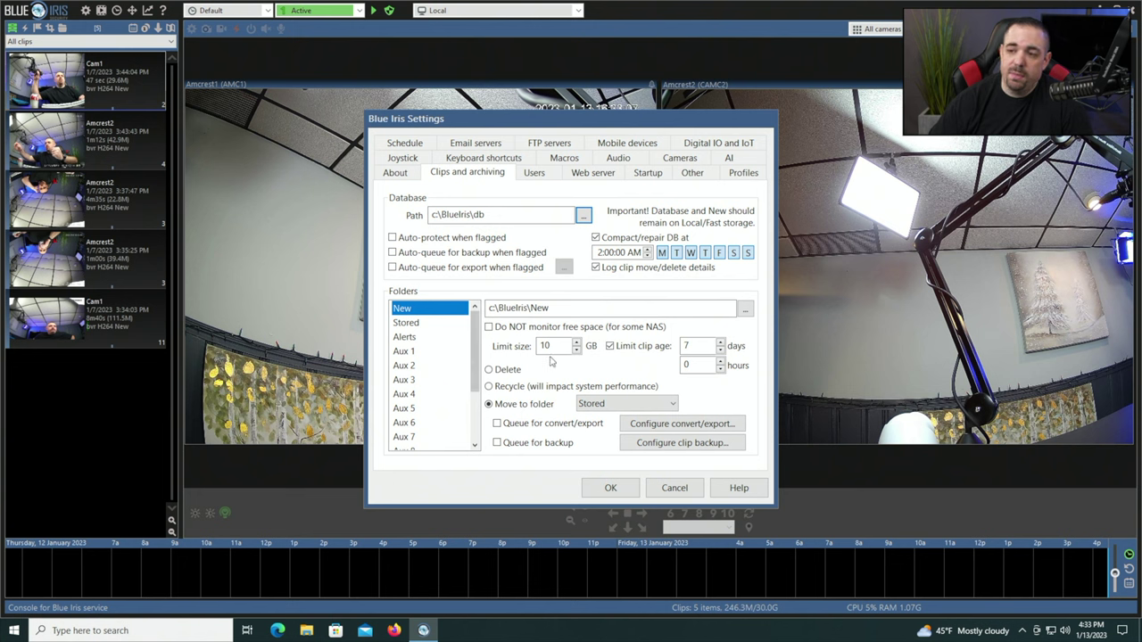
left_click_drag(490, 307, 559, 305)
left_click(562, 307)
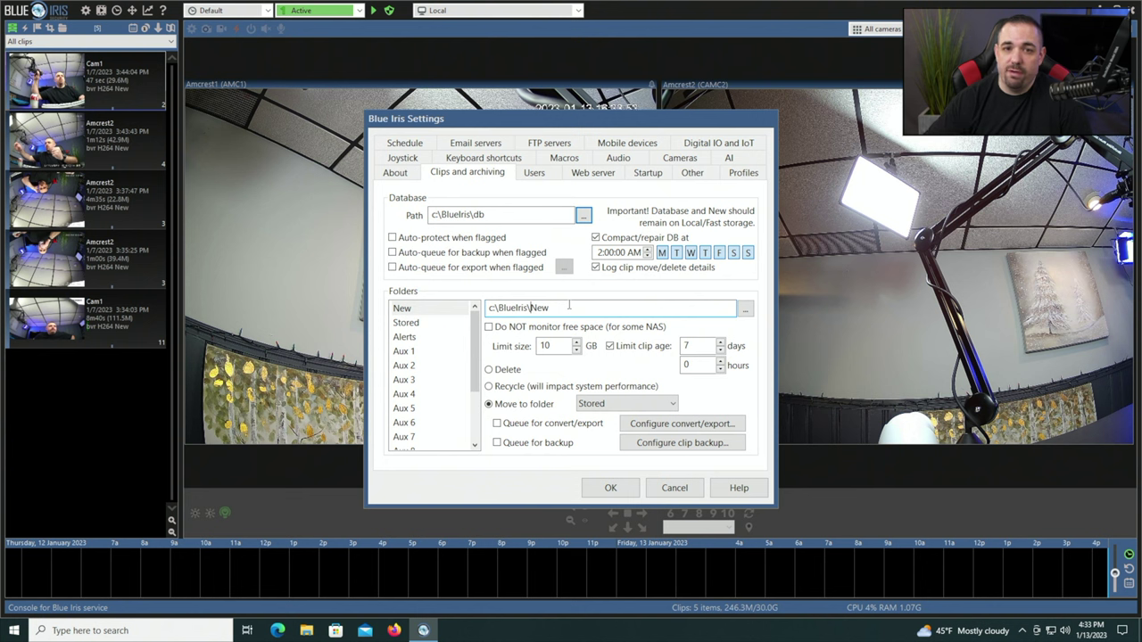
Step: Create a folder named "test folder" on the BlueIris-Cameras (D:) drive and set the New folder's path to D:\BlueIris-footage-new
left_click(745, 309)
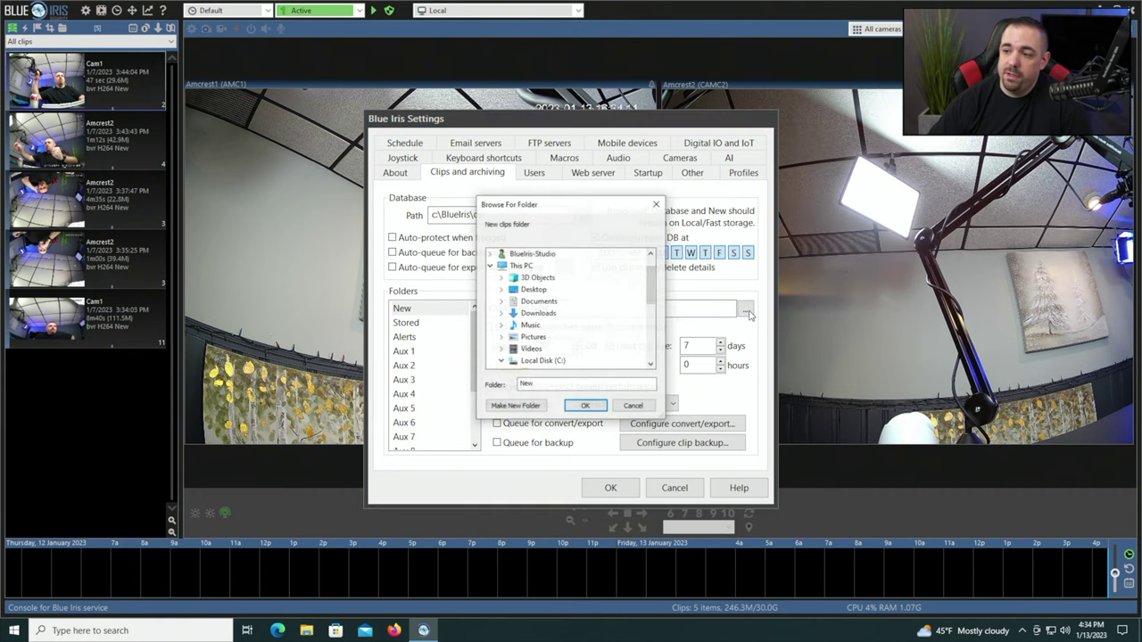
scroll(653, 294, "down", 5)
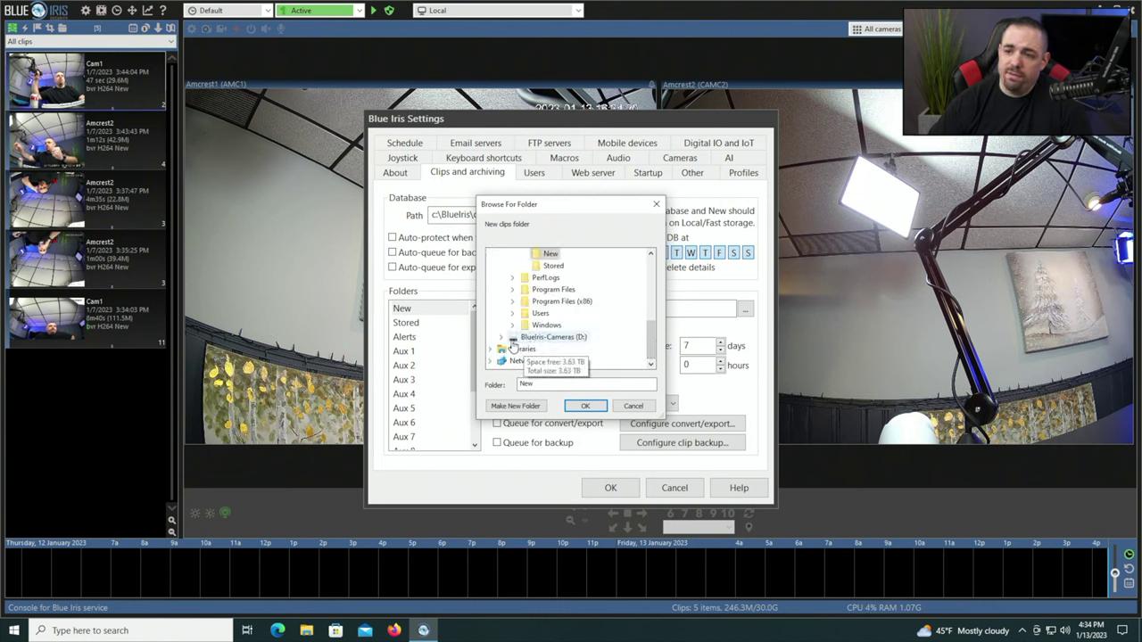
left_click(505, 342)
scroll(571, 339, "down", 1)
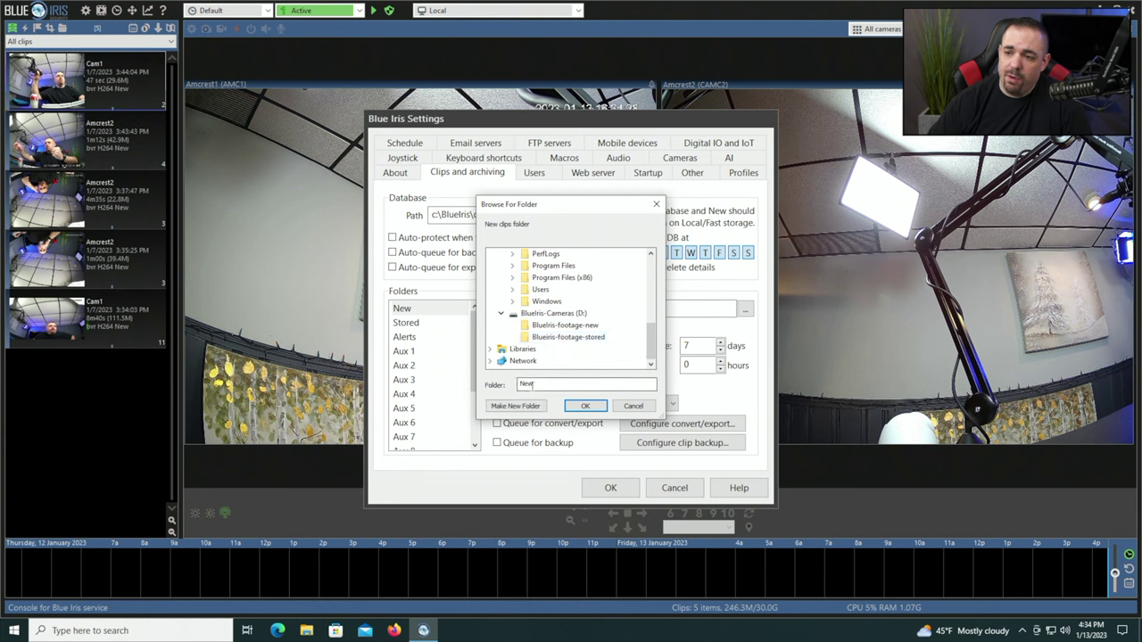
left_click(552, 314)
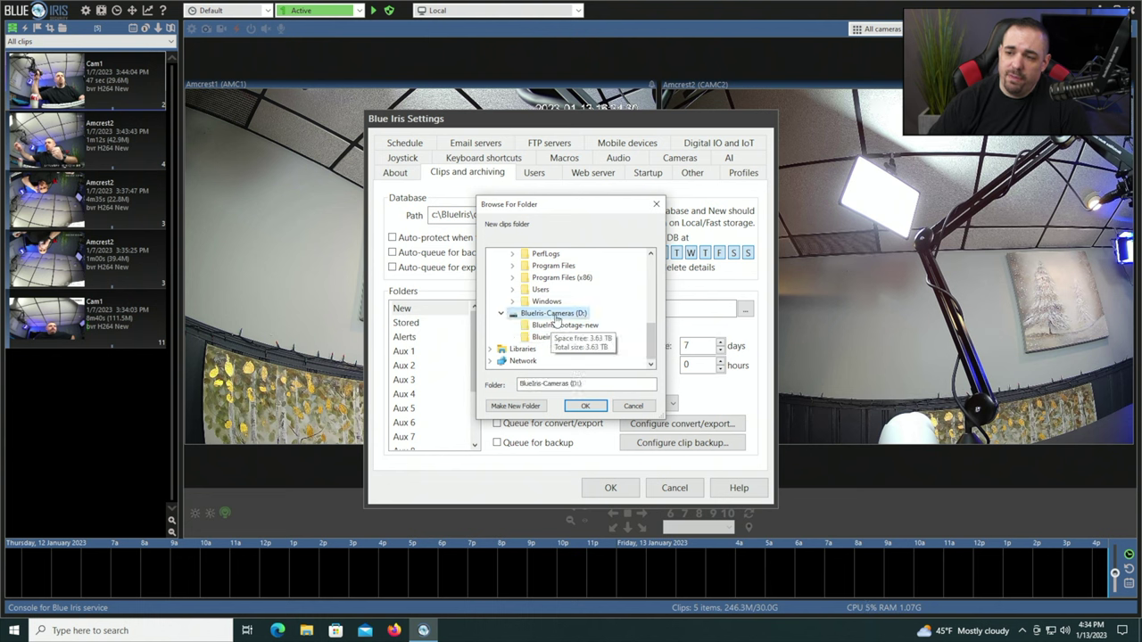
left_click(533, 406)
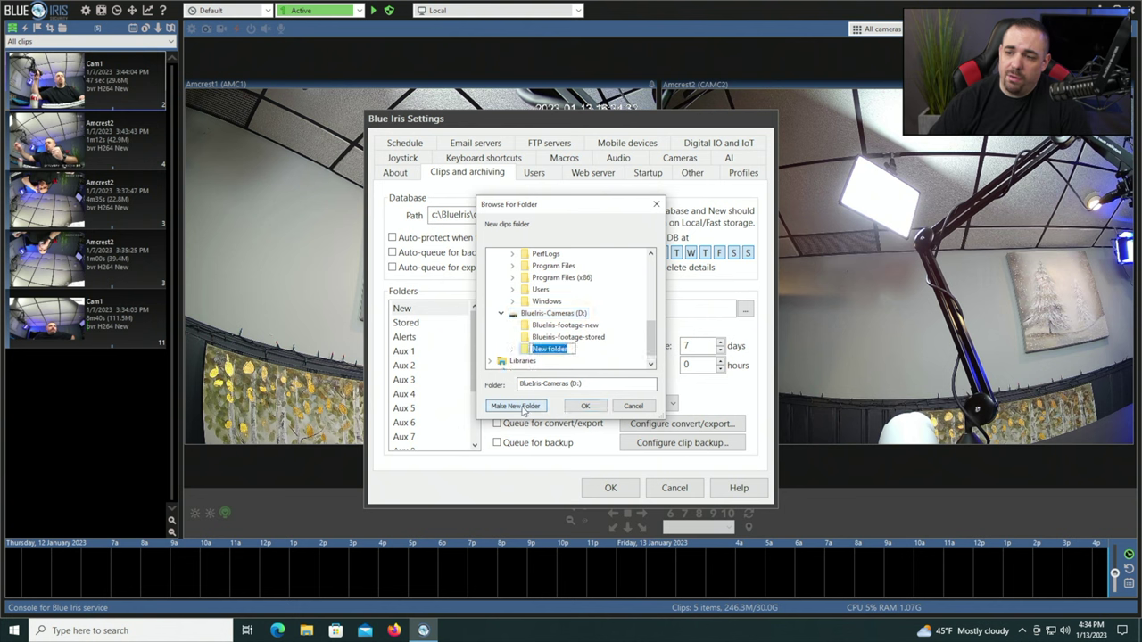
type("test")
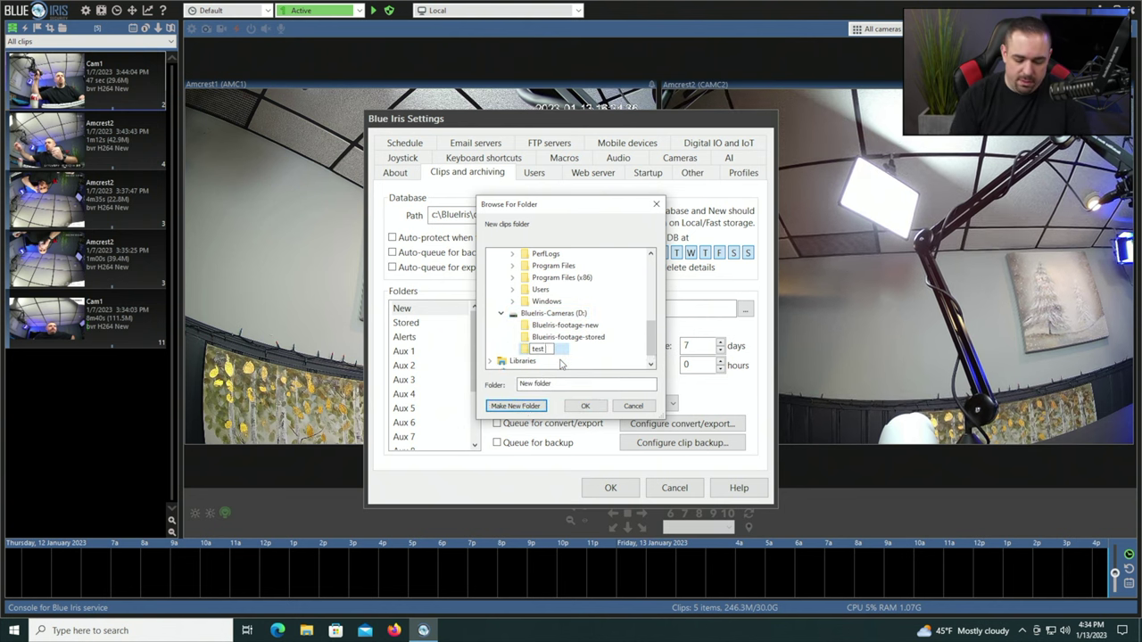
type(" folder")
key("Return")
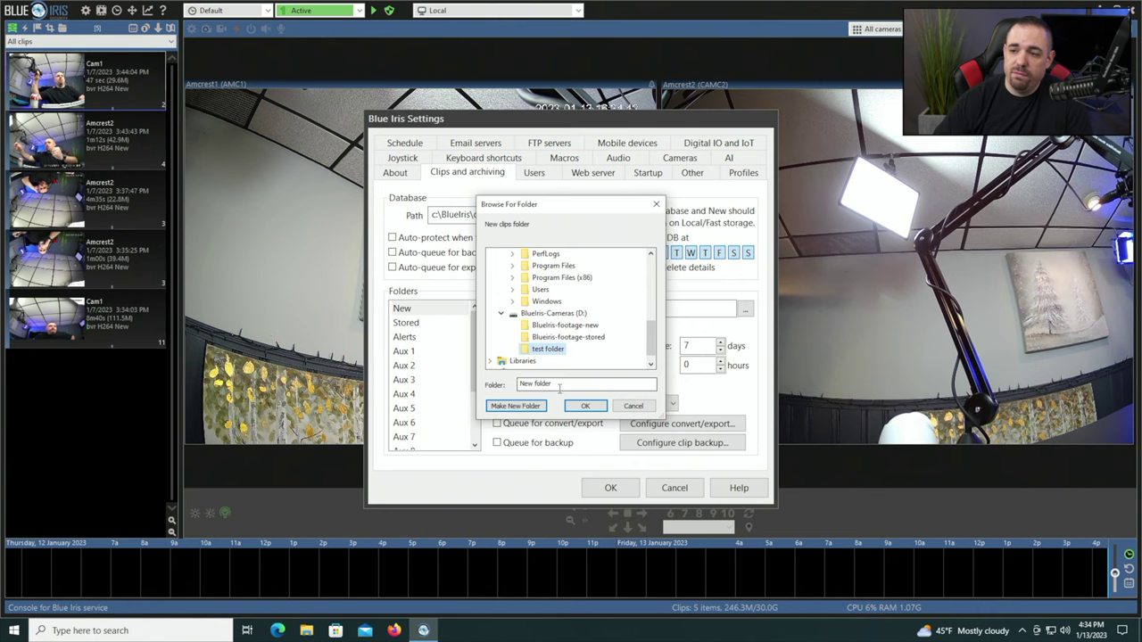
left_click(563, 329)
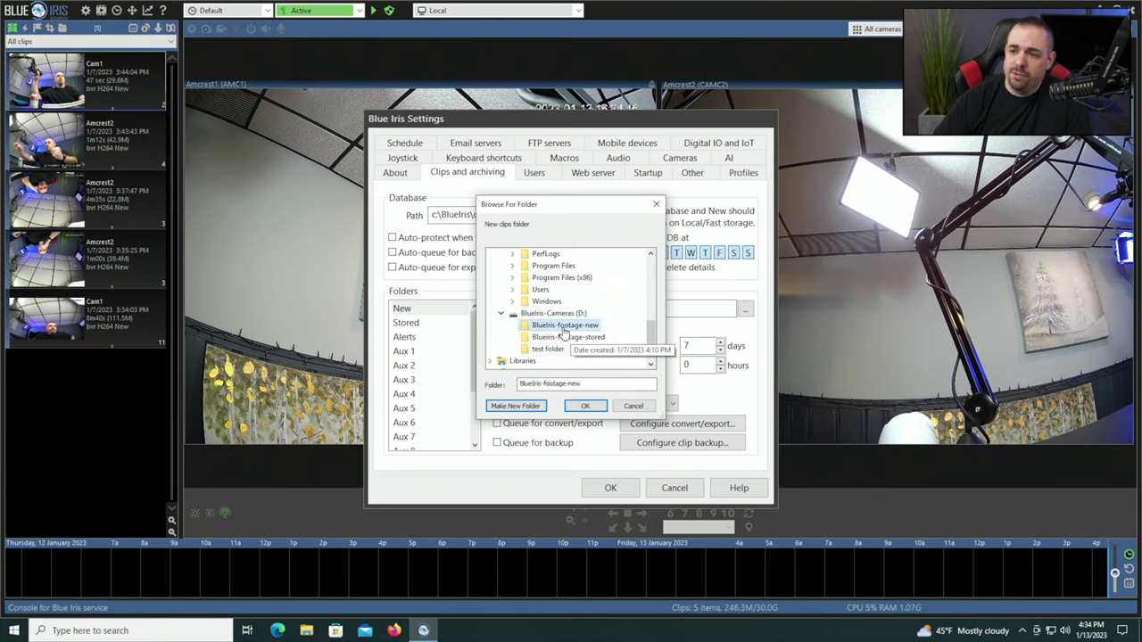
left_click(586, 407)
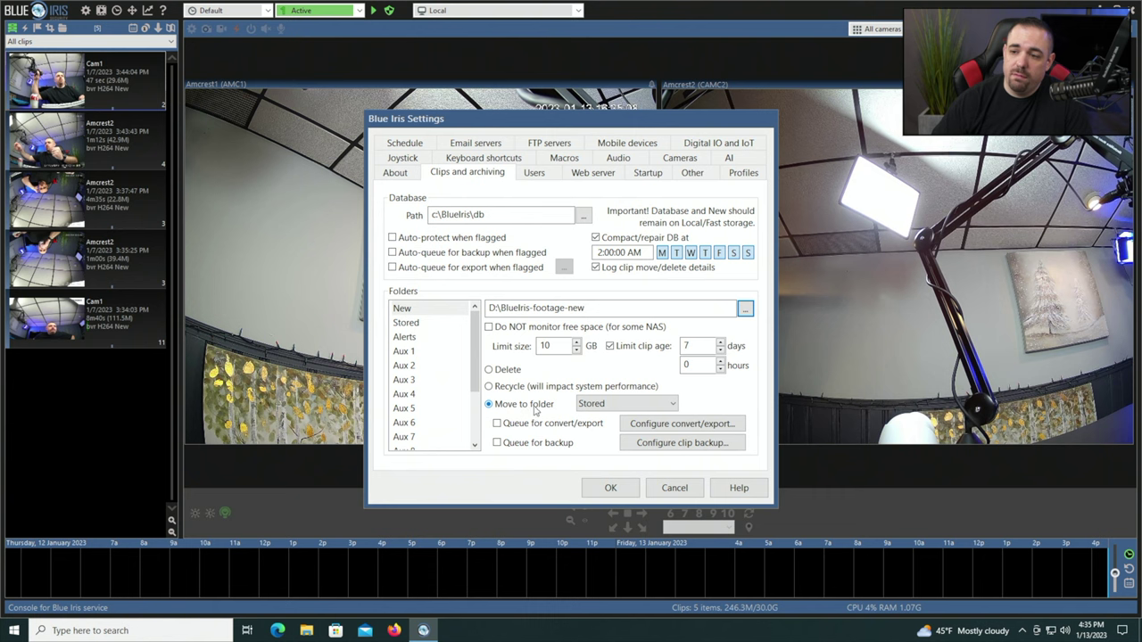
Step: Set the Stored folder's path to Blueiris-footage-stored on the BlueIris-Cameras (D:) drive
left_click(424, 325)
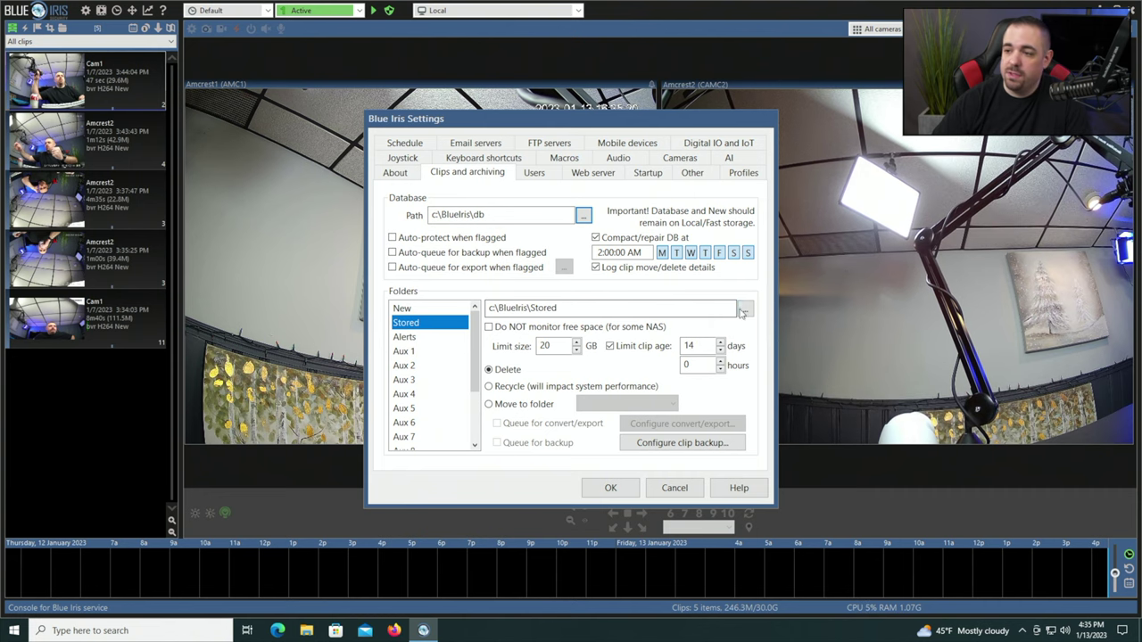
left_click(747, 310)
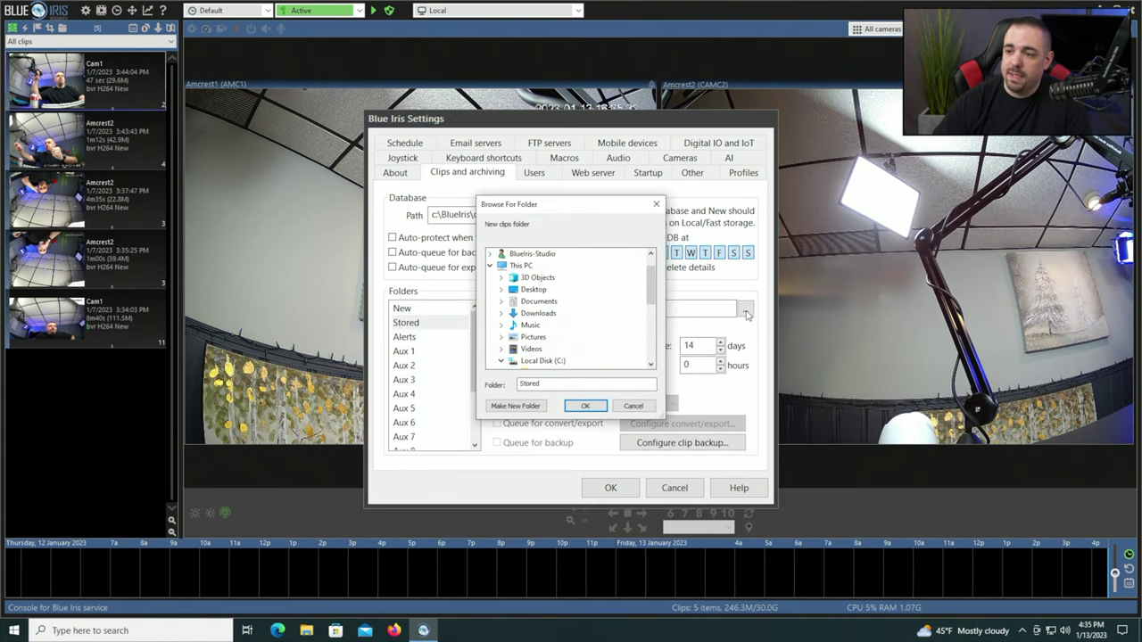
scroll(654, 293, "down", 8)
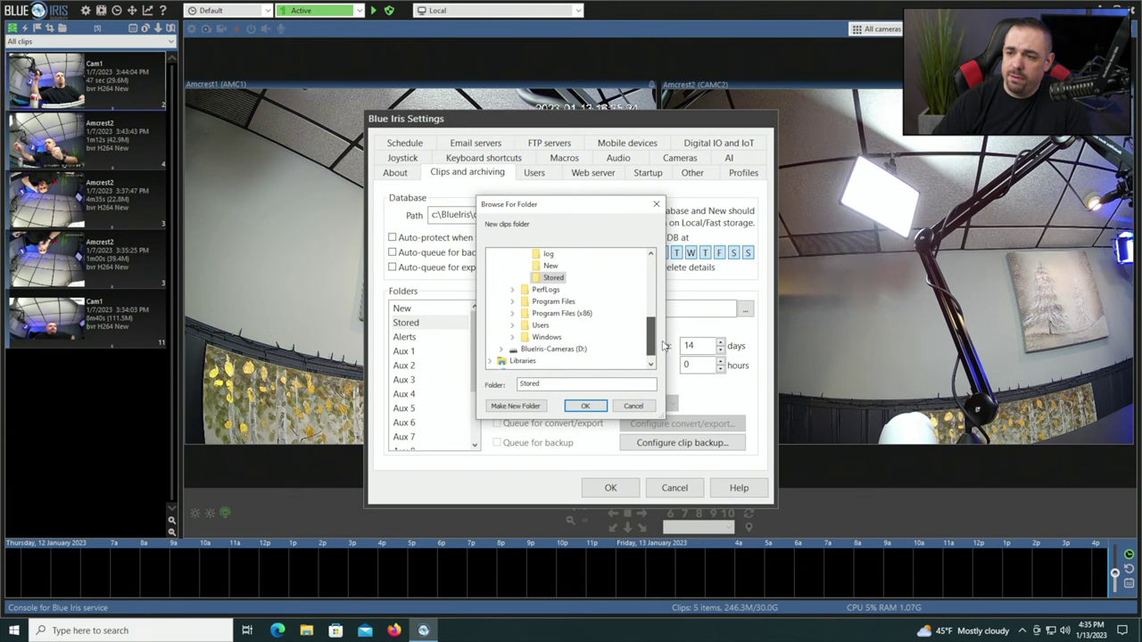
left_click(509, 337)
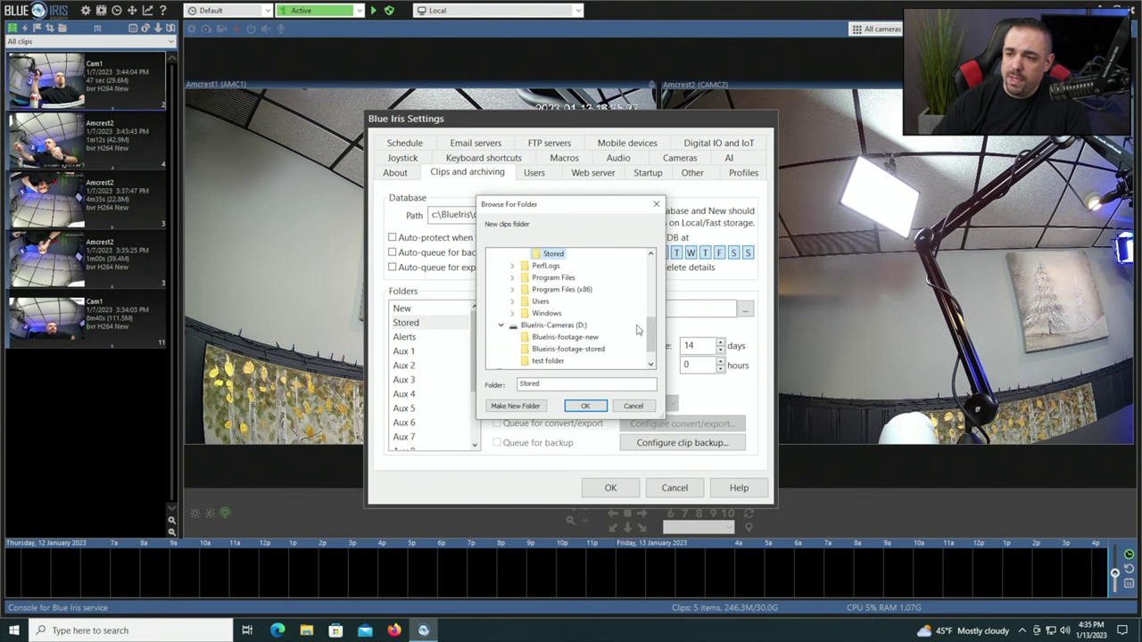
scroll(637, 330, "down", 1)
left_click(591, 333)
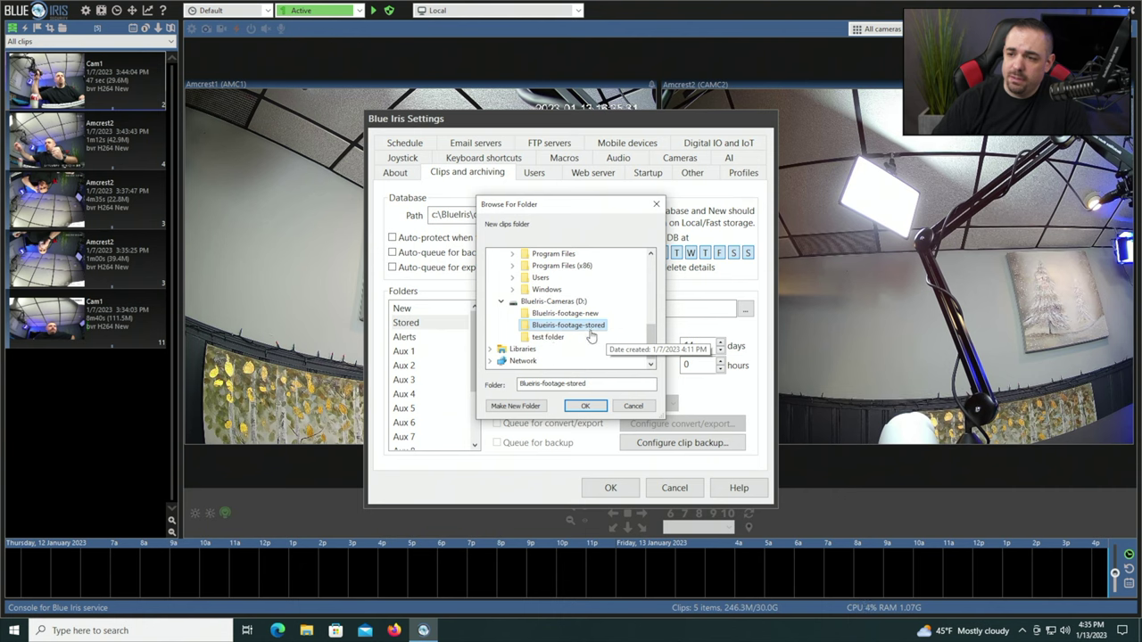
left_click(586, 406)
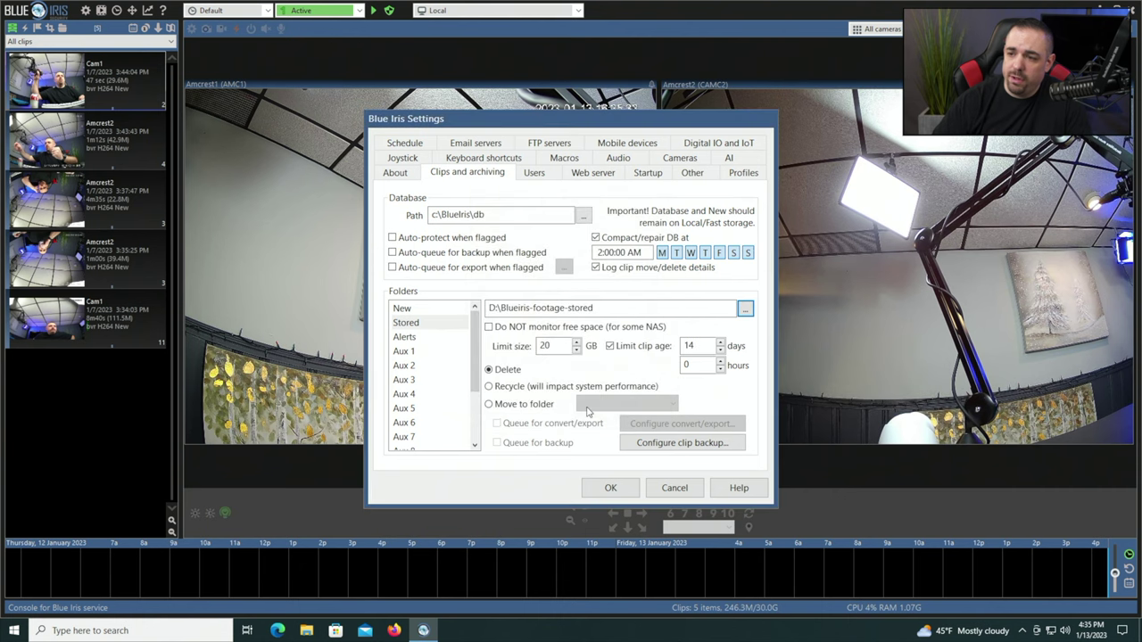
Step: Compare the paths, limits and clip-expiry actions of the New and Stored folders
left_click(450, 309)
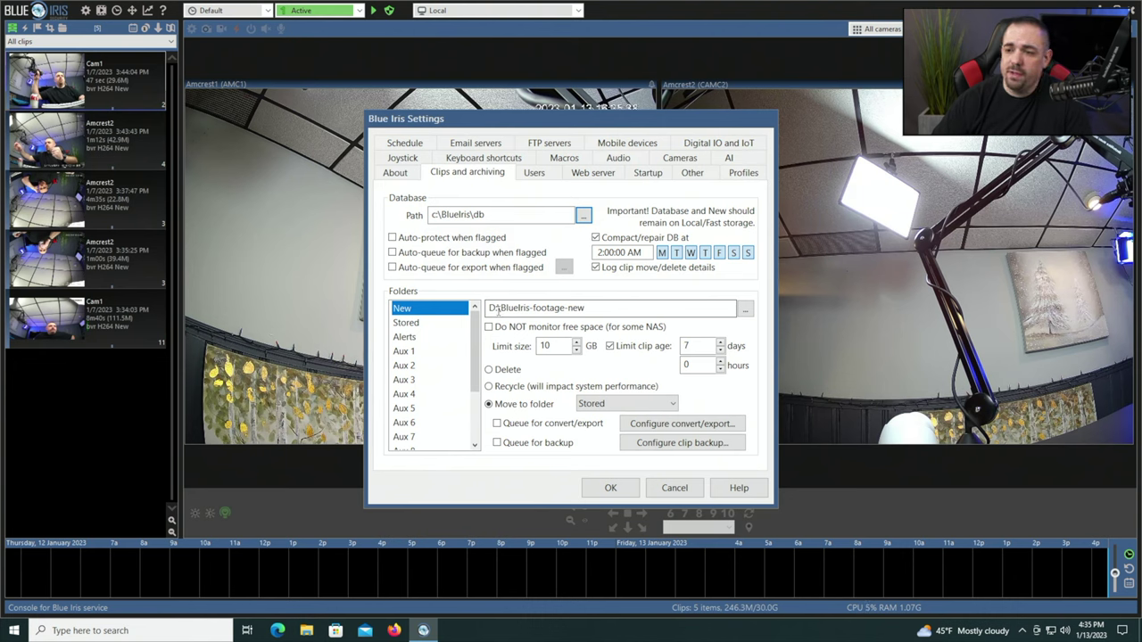
left_click(432, 322)
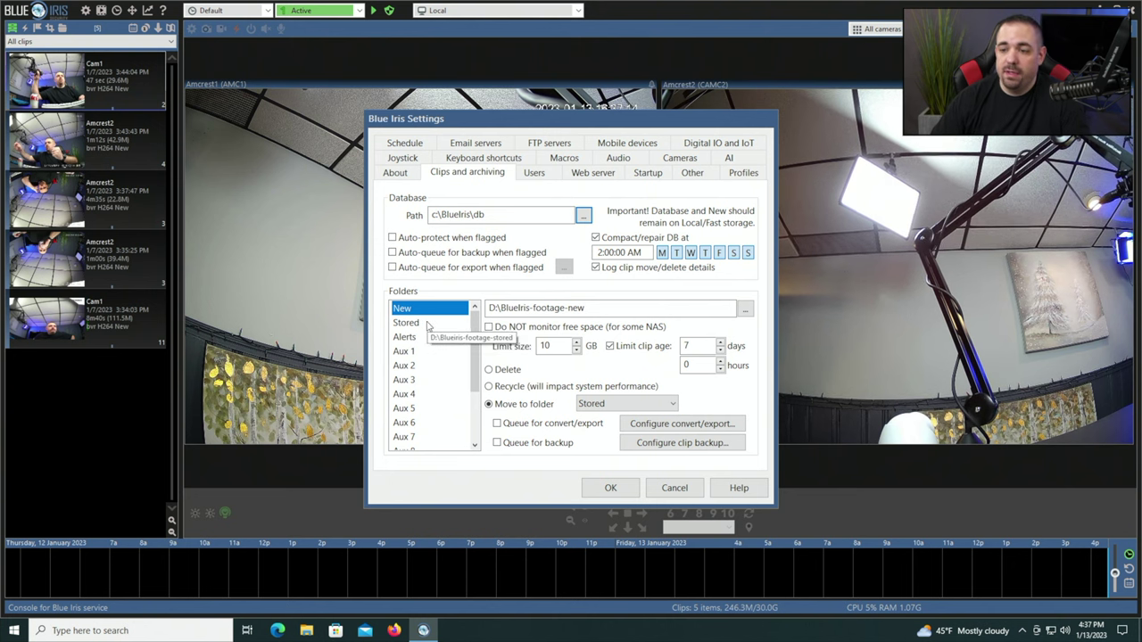
left_click(424, 324)
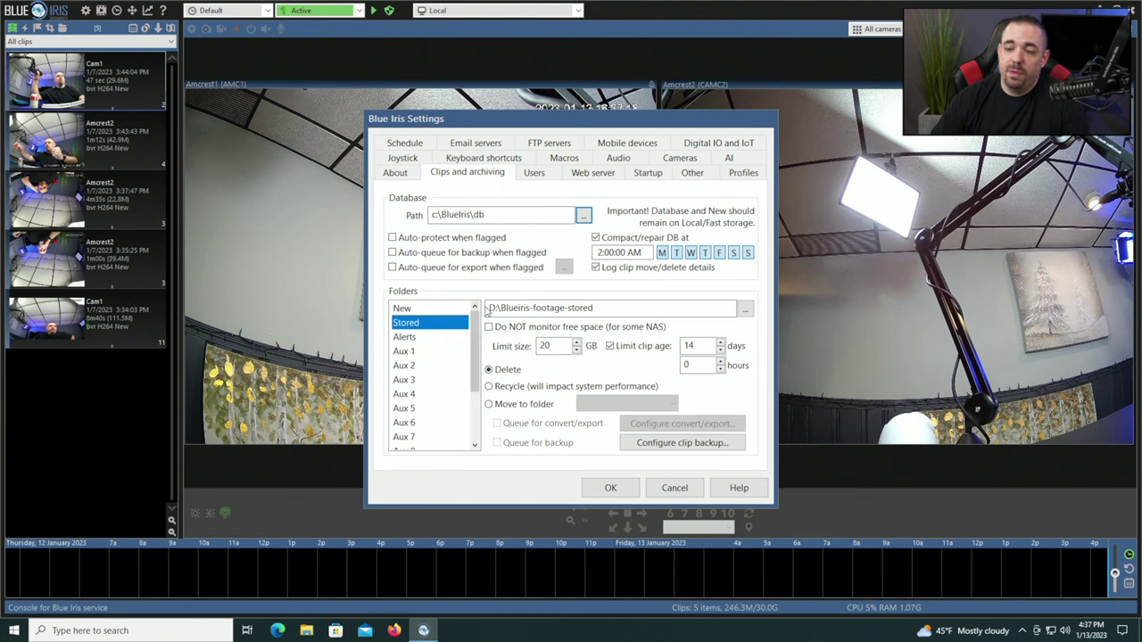
left_click(438, 312)
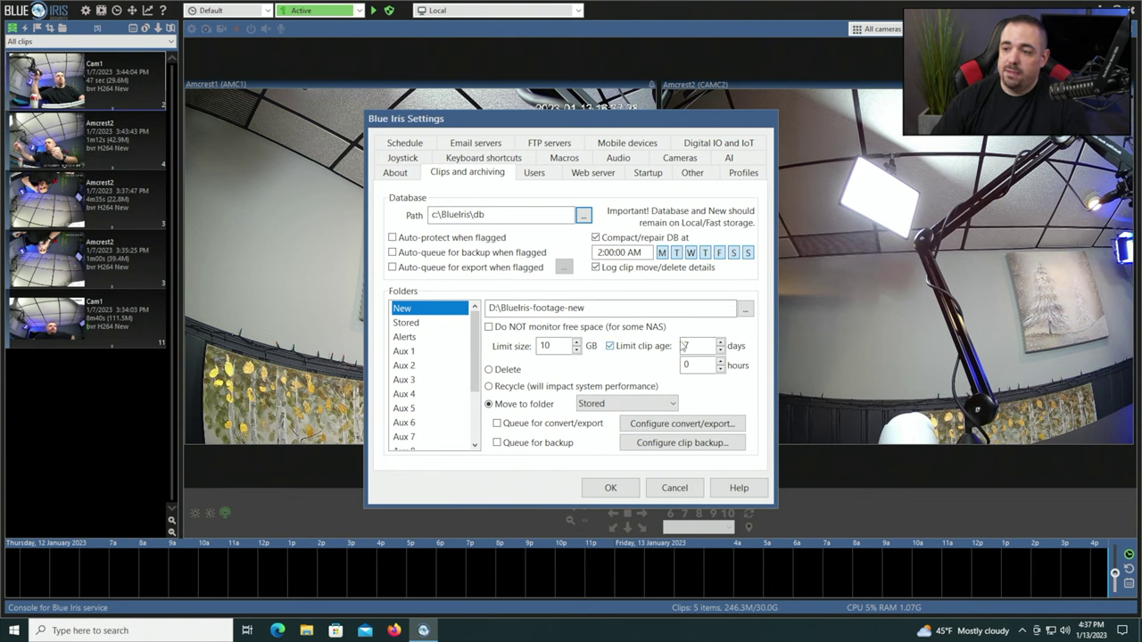
left_click(418, 322)
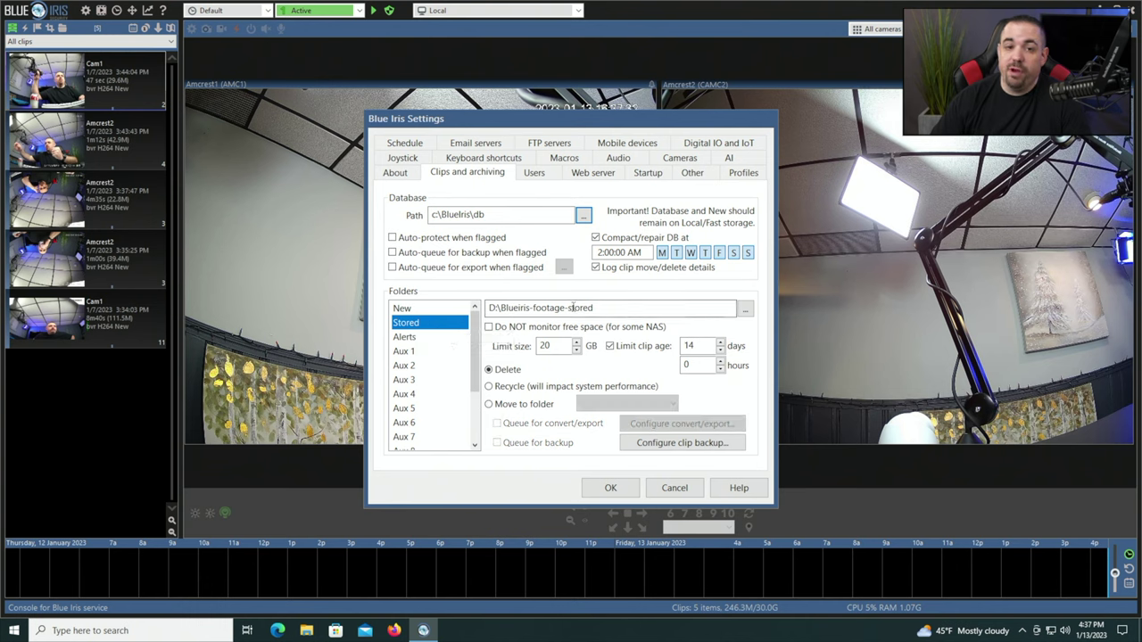
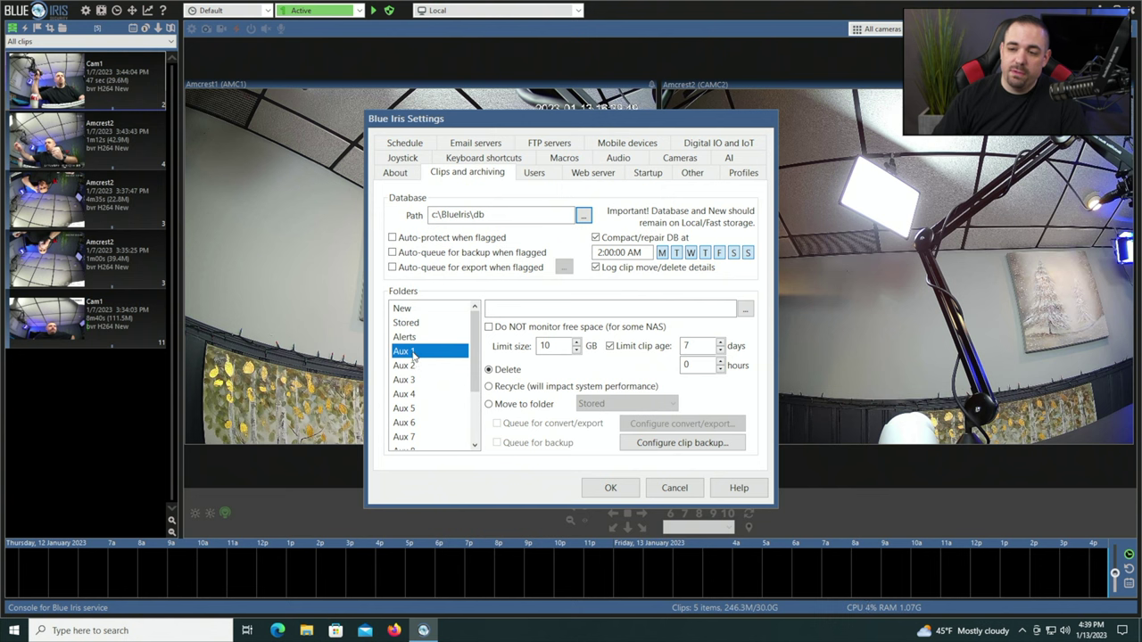
Step: Rename the Aux 1 folder entry as NAS
left_click(413, 354)
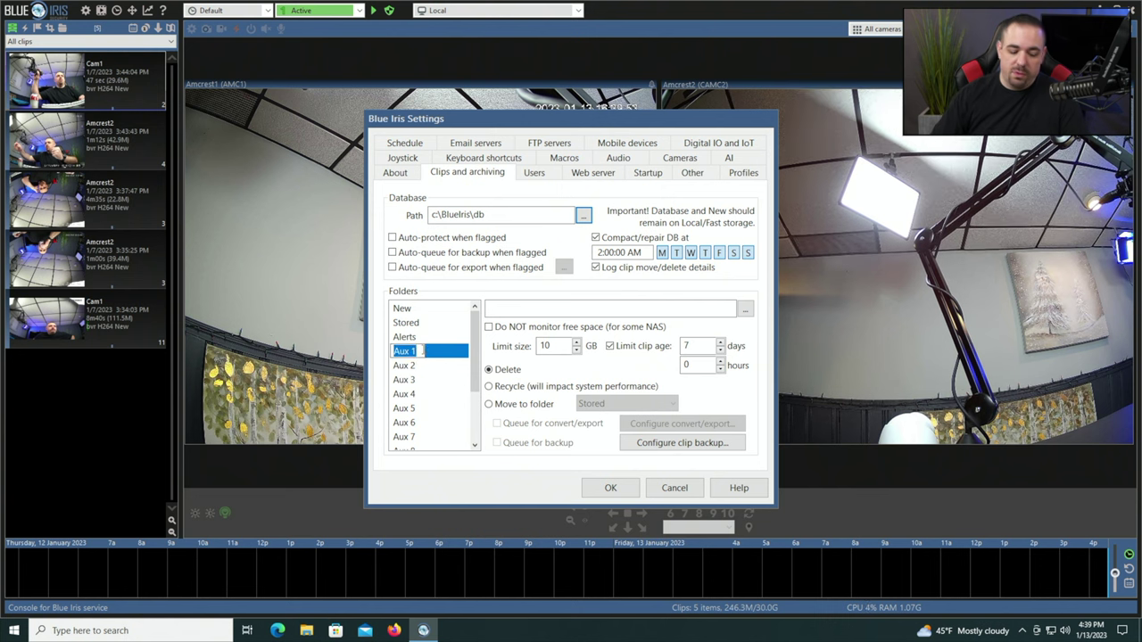
type("NAS")
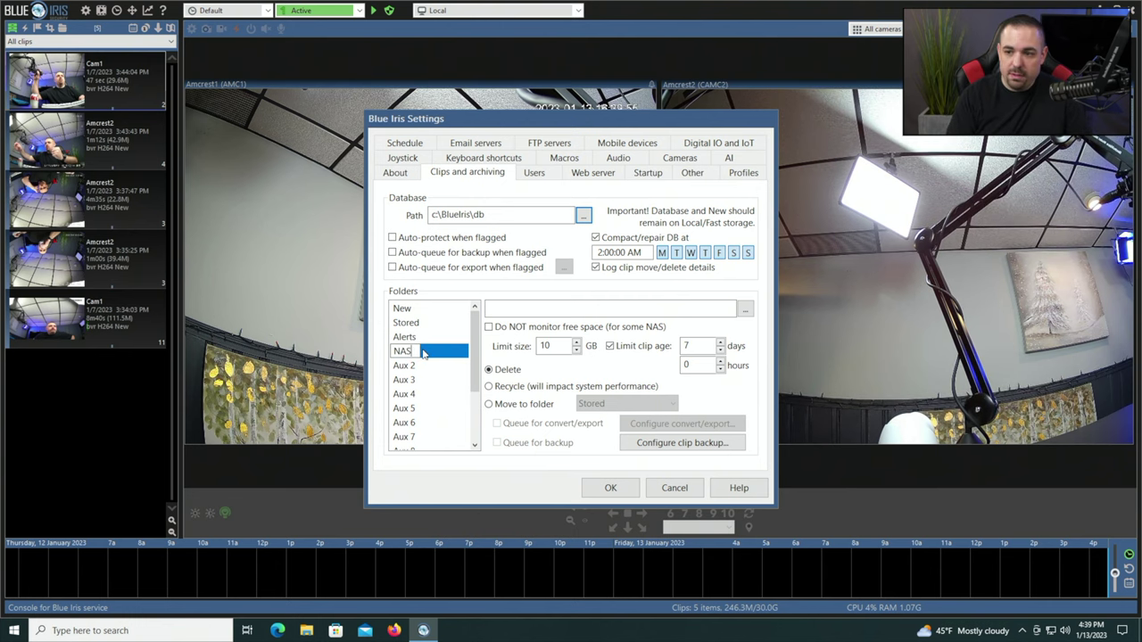
key("Return")
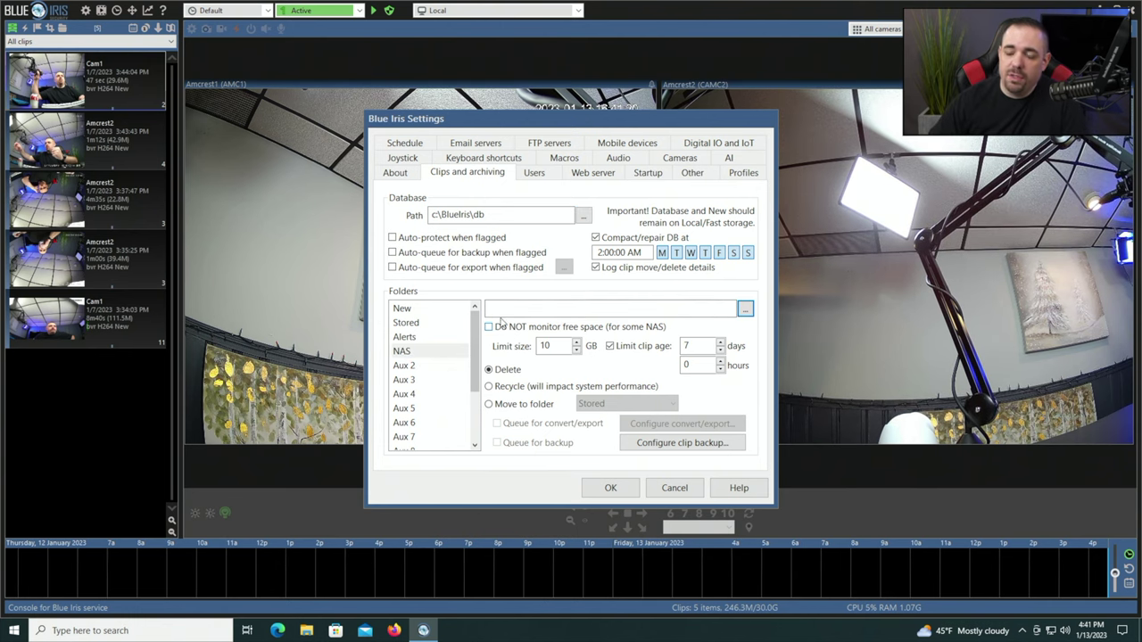
Step: Rename "test folder" on the BlueIris-Cameras (D:) drive as NAS and set it as the NAS entry's path
left_click(745, 309)
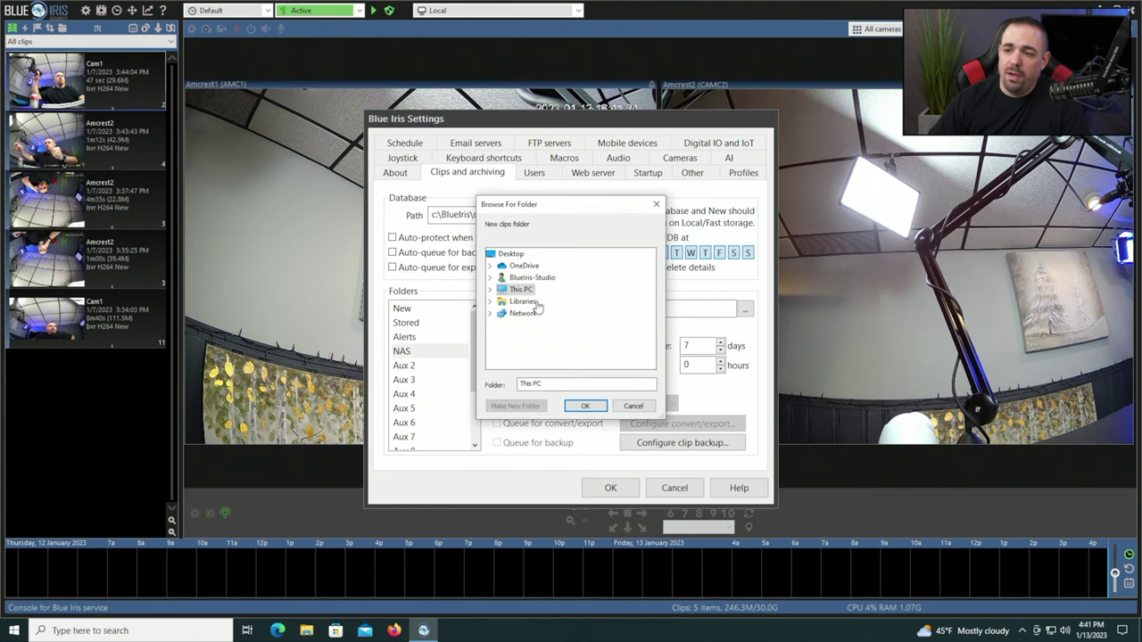
left_click(490, 290)
left_click_drag(649, 306, 649, 321)
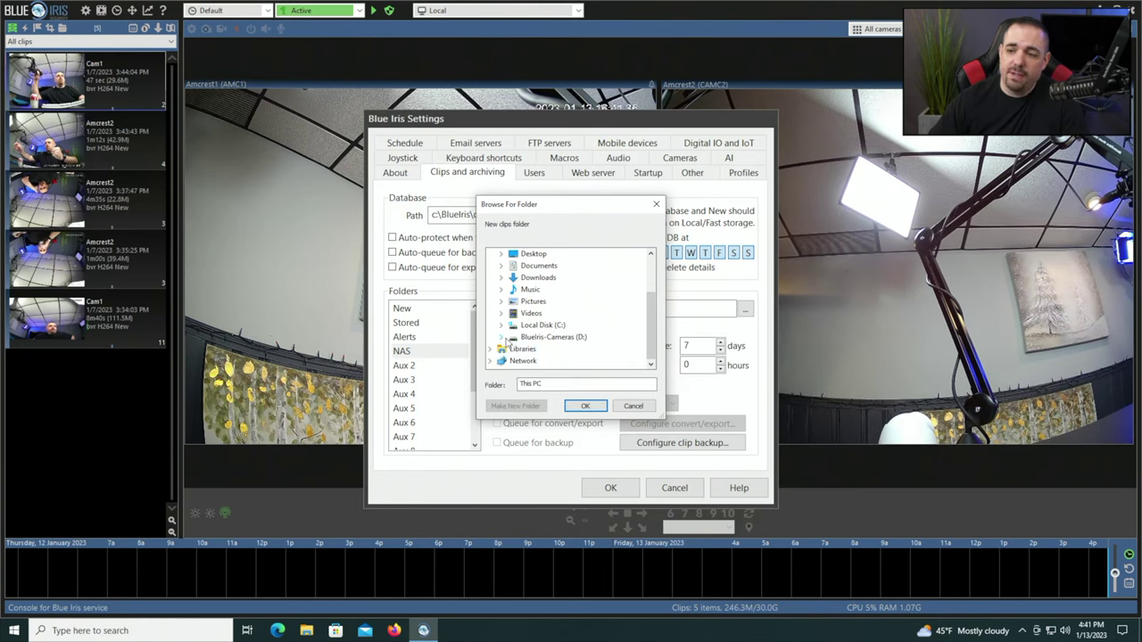
left_click(500, 337)
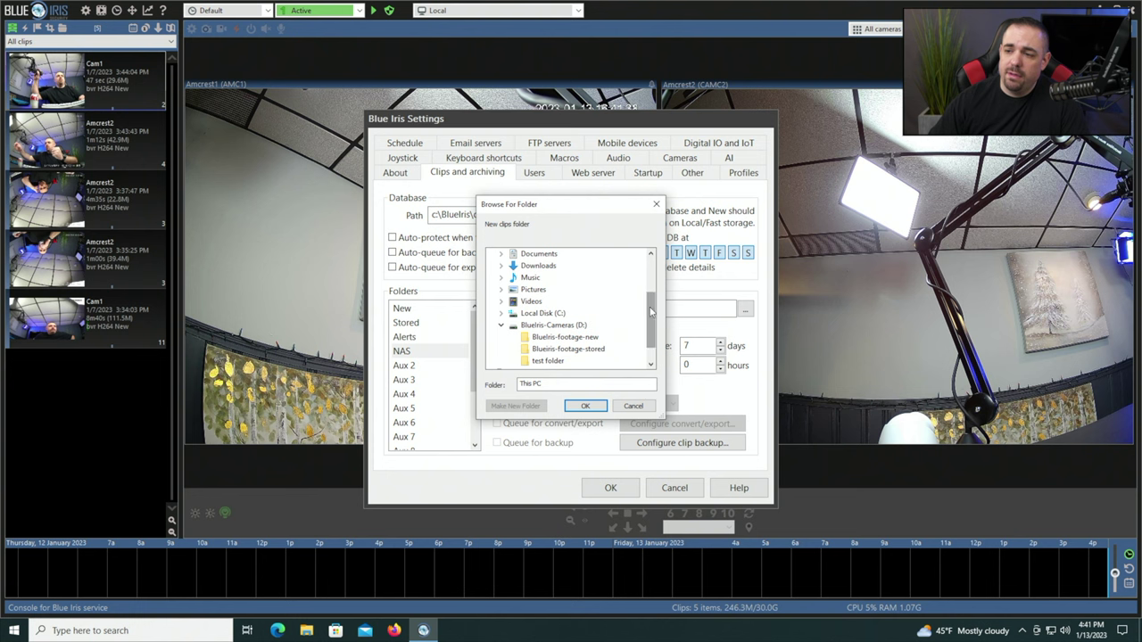
scroll(651, 317, "down", 2)
left_click(548, 338)
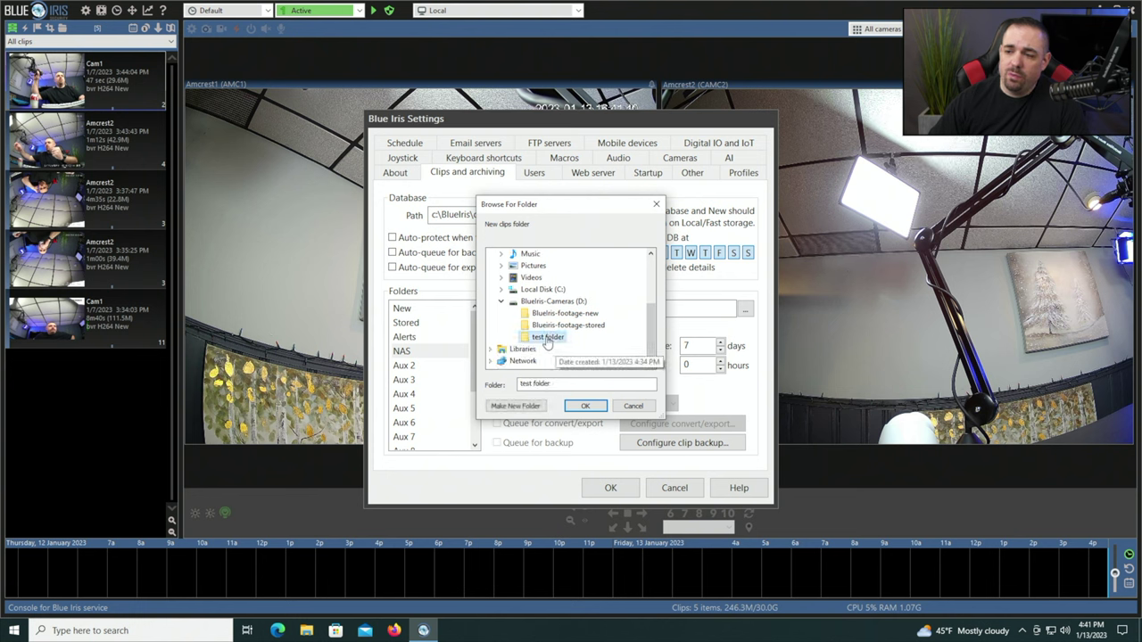
left_click(548, 337)
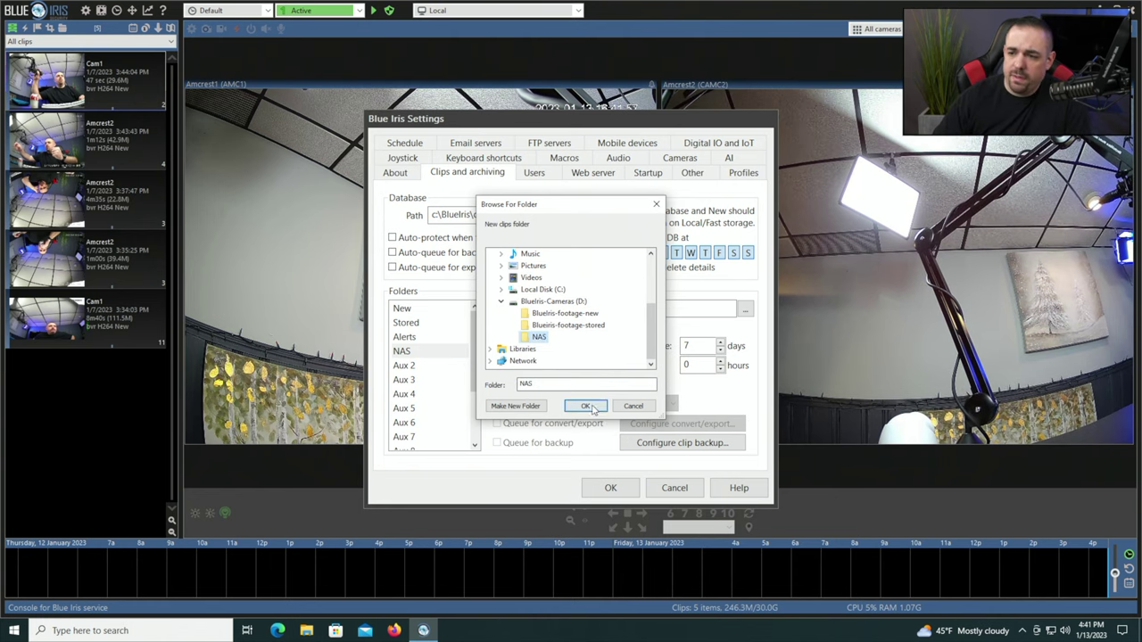
left_click(591, 407)
left_click(403, 351)
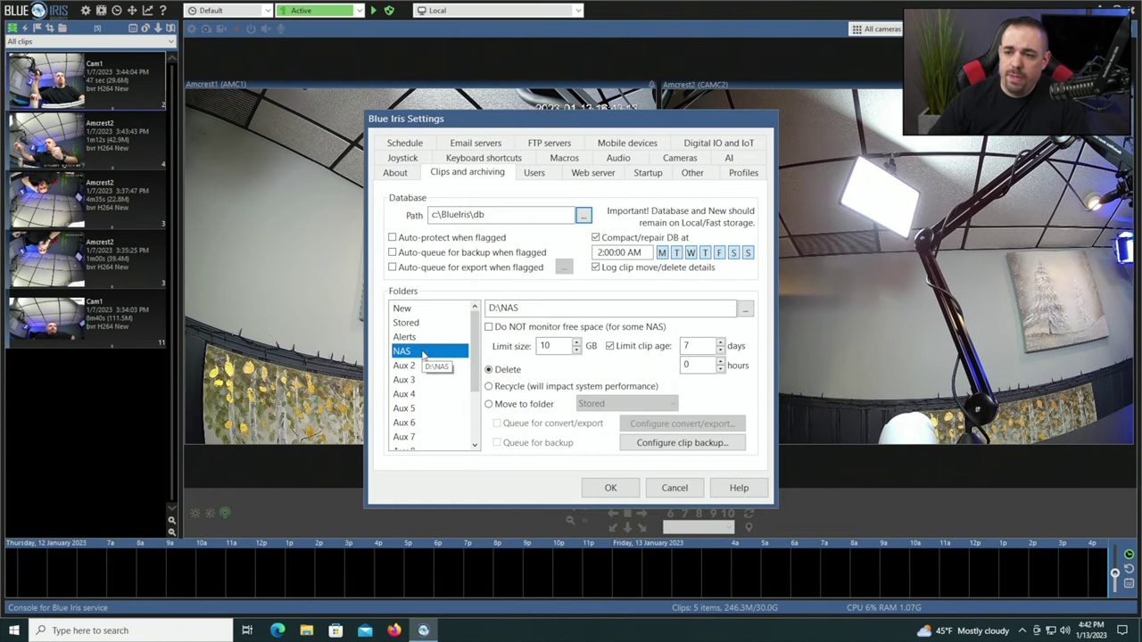
Step: Set the Stored folder to move its clips to the NAS folder, and check the New and Stored folders' expiry actions
left_click(406, 323)
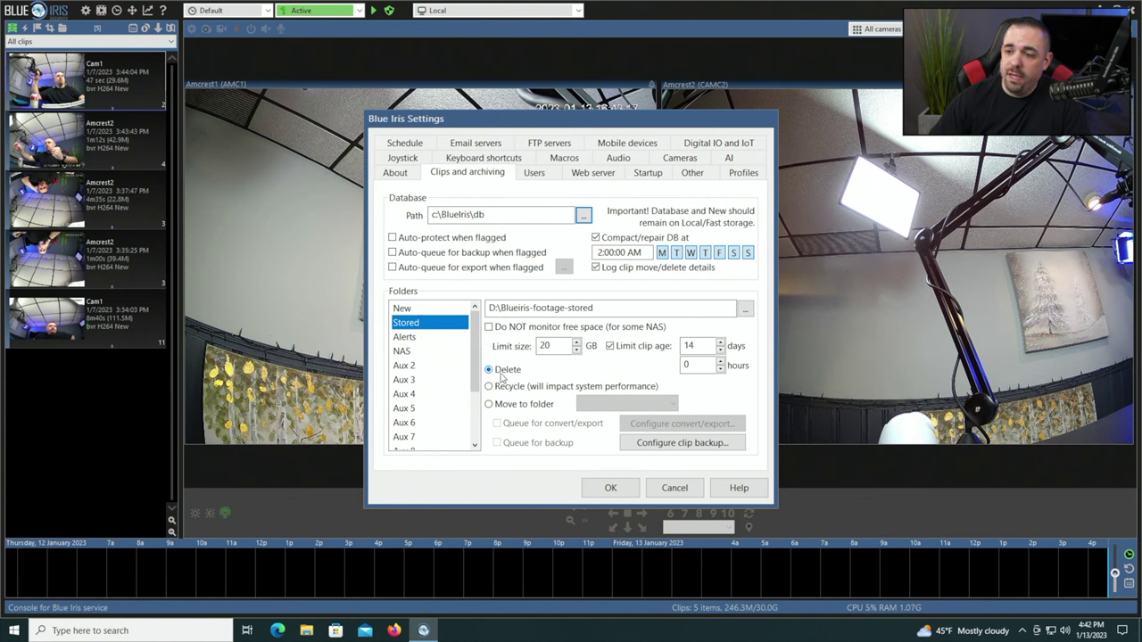
left_click(489, 406)
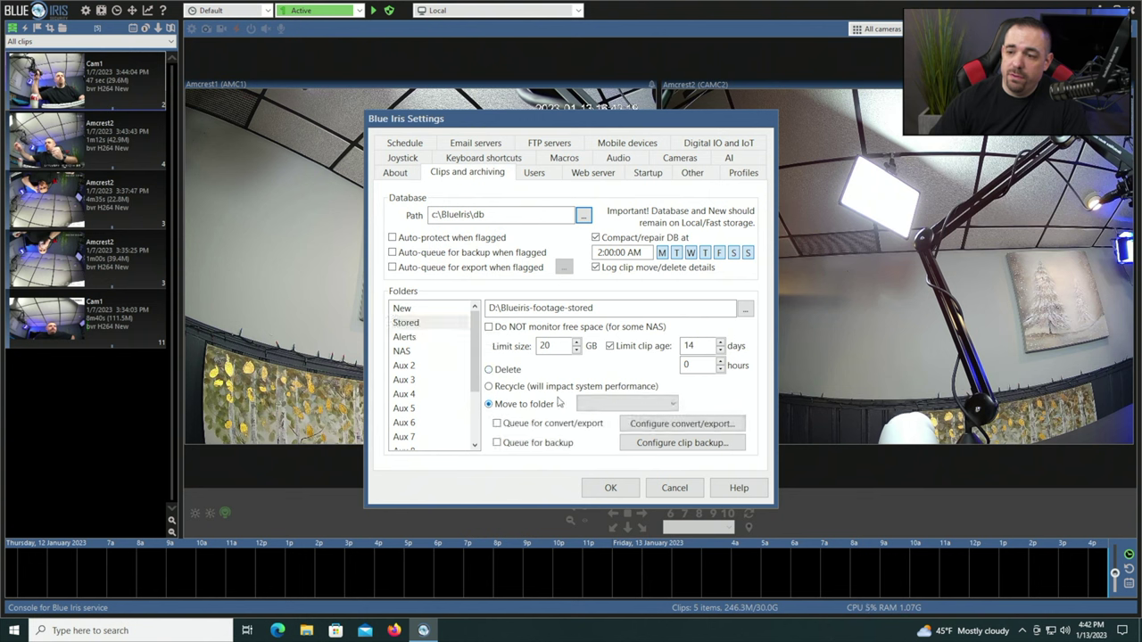
left_click(591, 404)
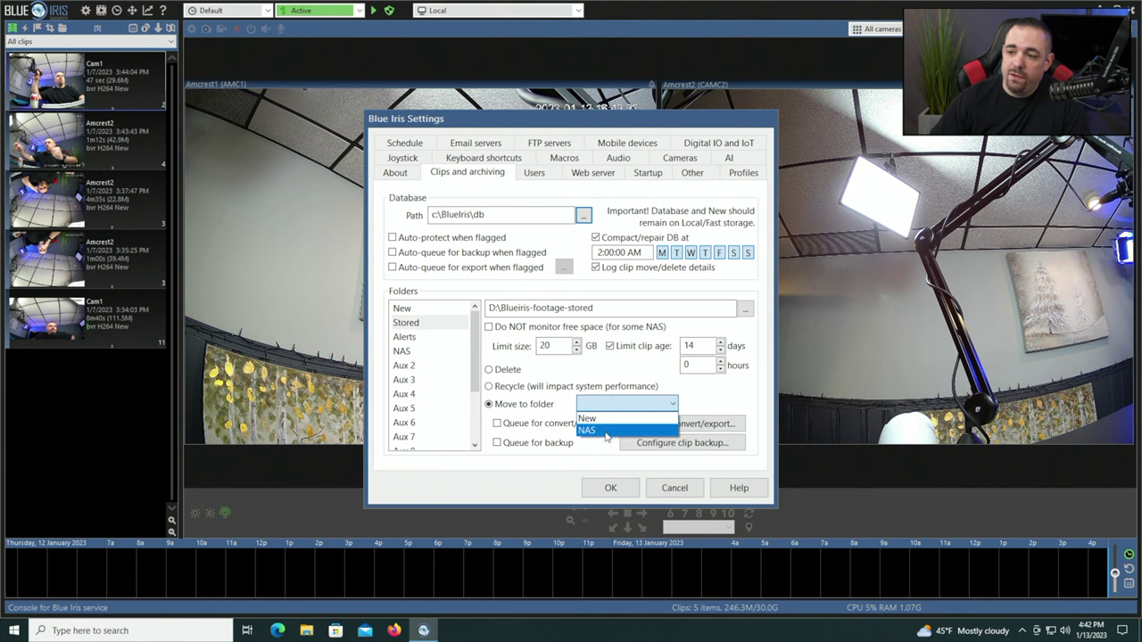
left_click(606, 432)
left_click(430, 352)
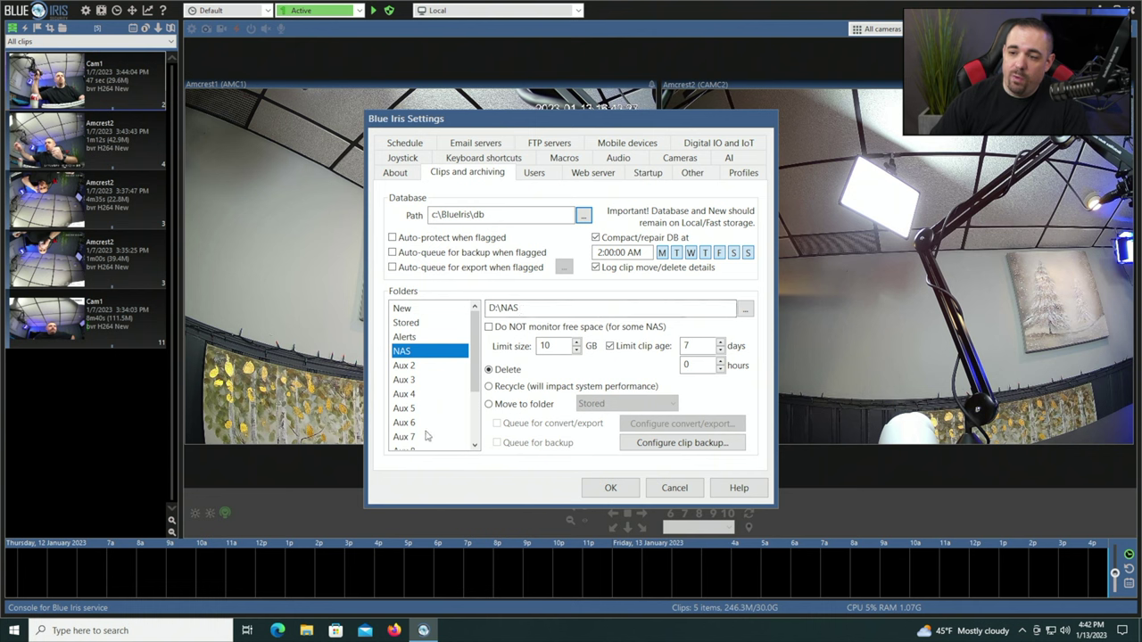
left_click(418, 323)
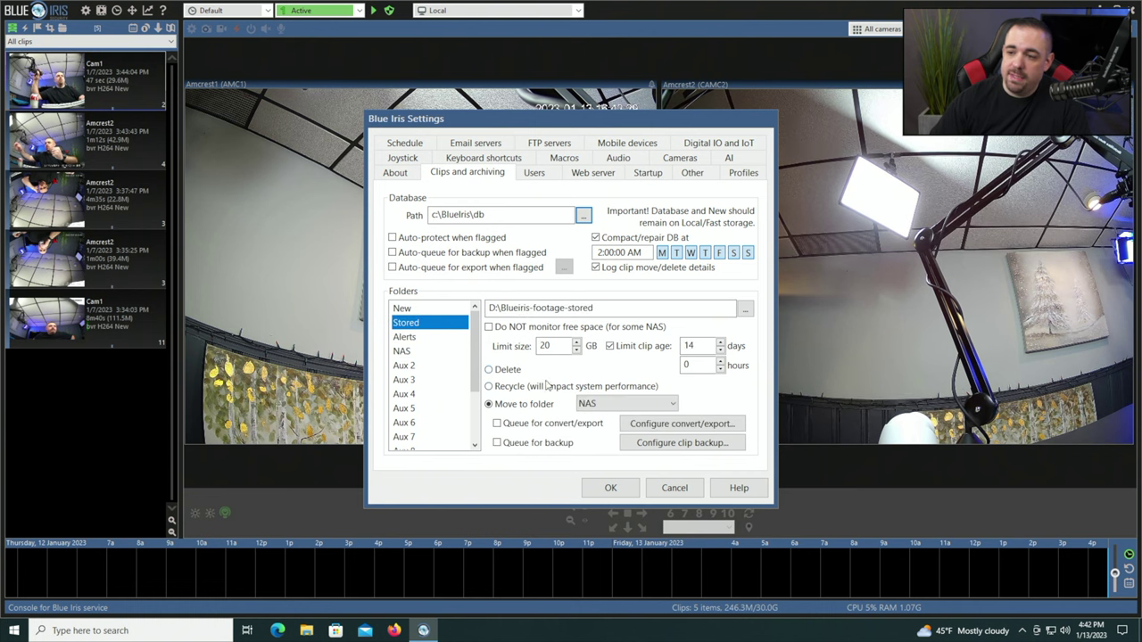
left_click(601, 404)
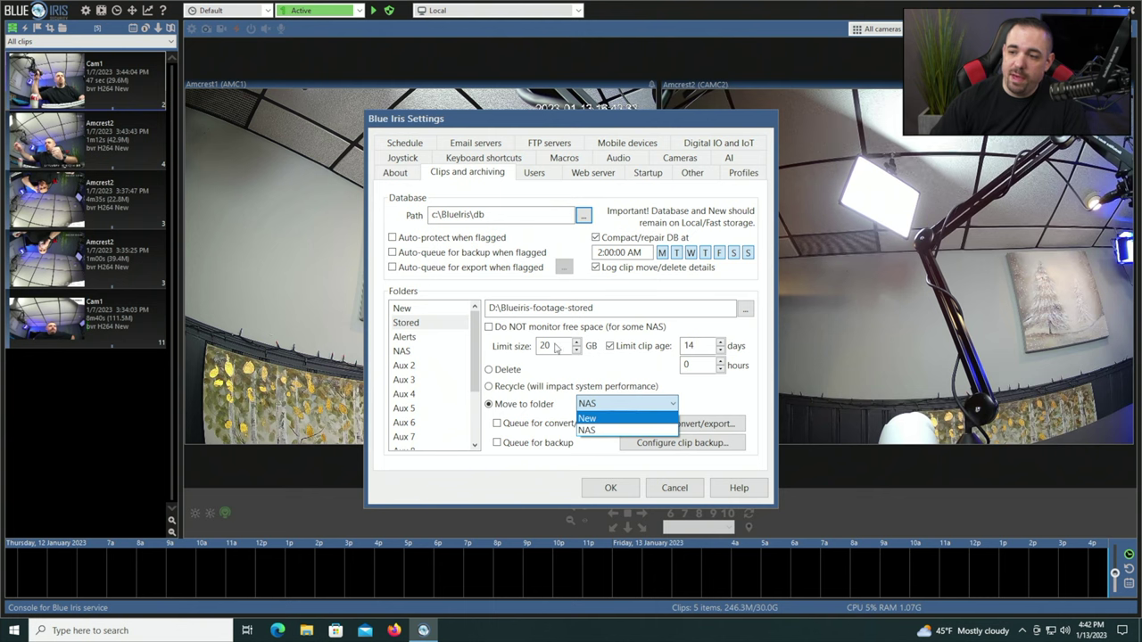
left_click(595, 433)
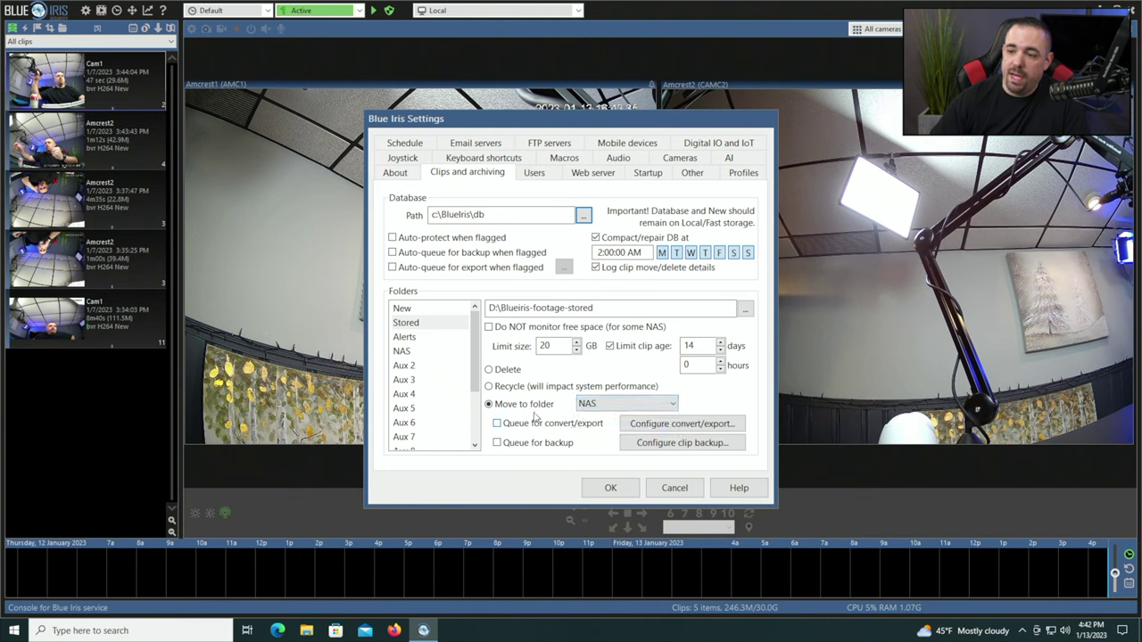
left_click(433, 308)
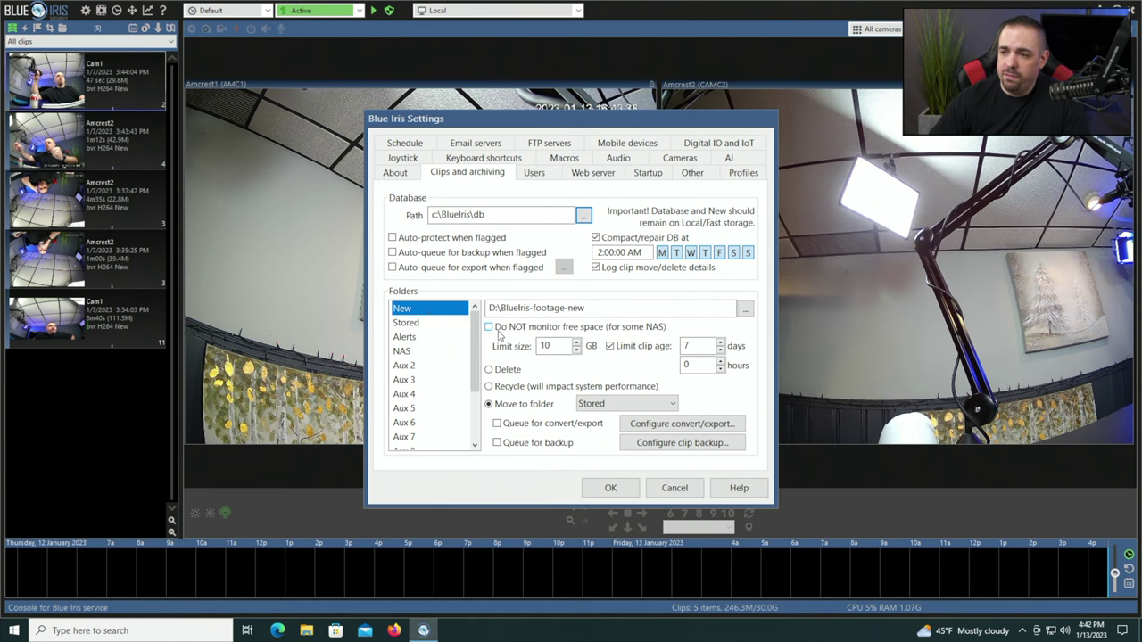
left_click(435, 322)
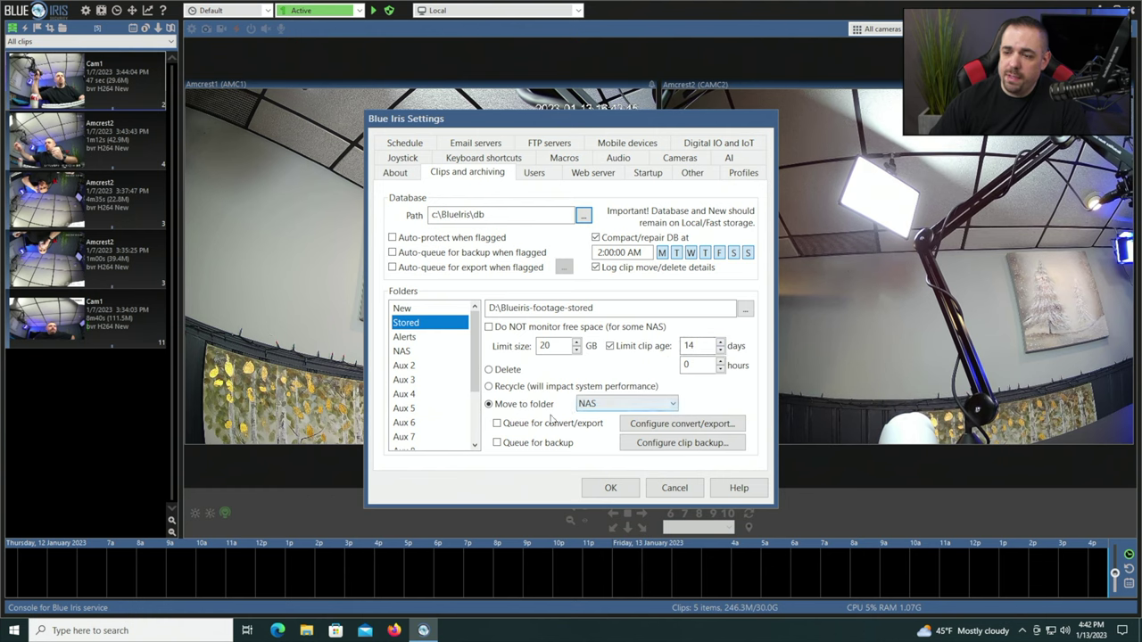
Step: Set the NAS folder's clip age limit to 90 days and its size limit to 6000 GB
left_click(412, 353)
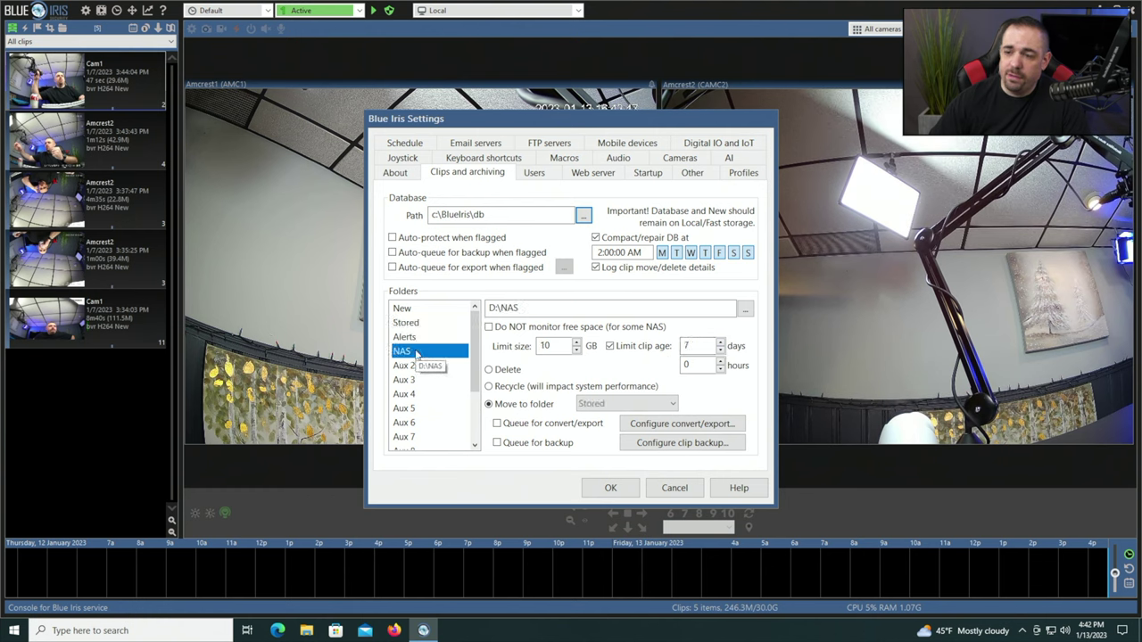
left_click(694, 346)
key("BackSpace")
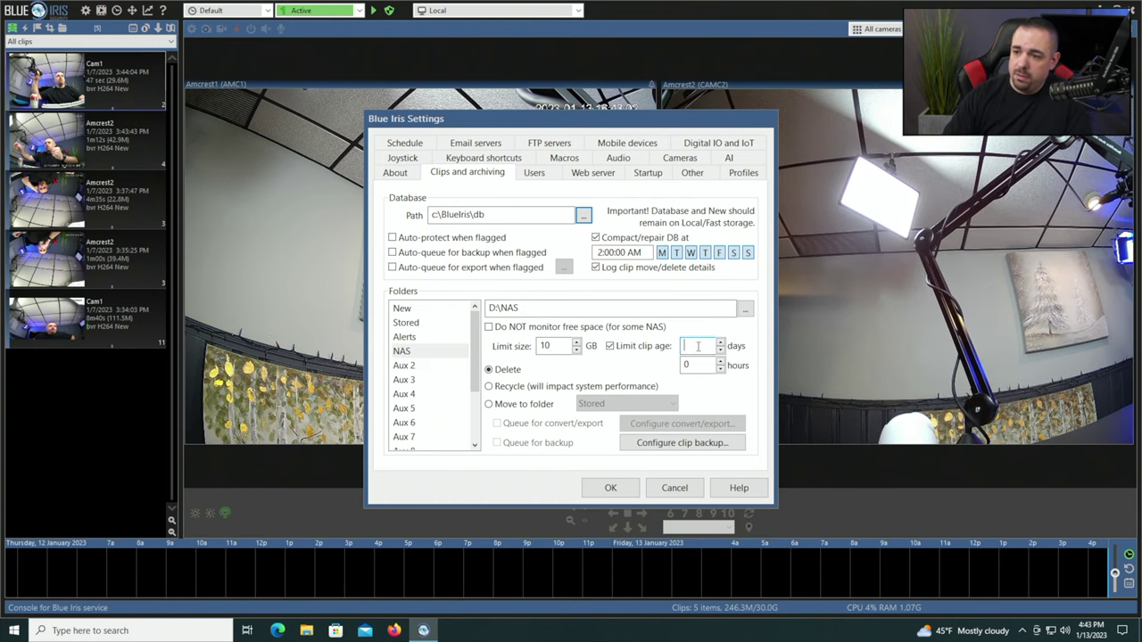
type("90")
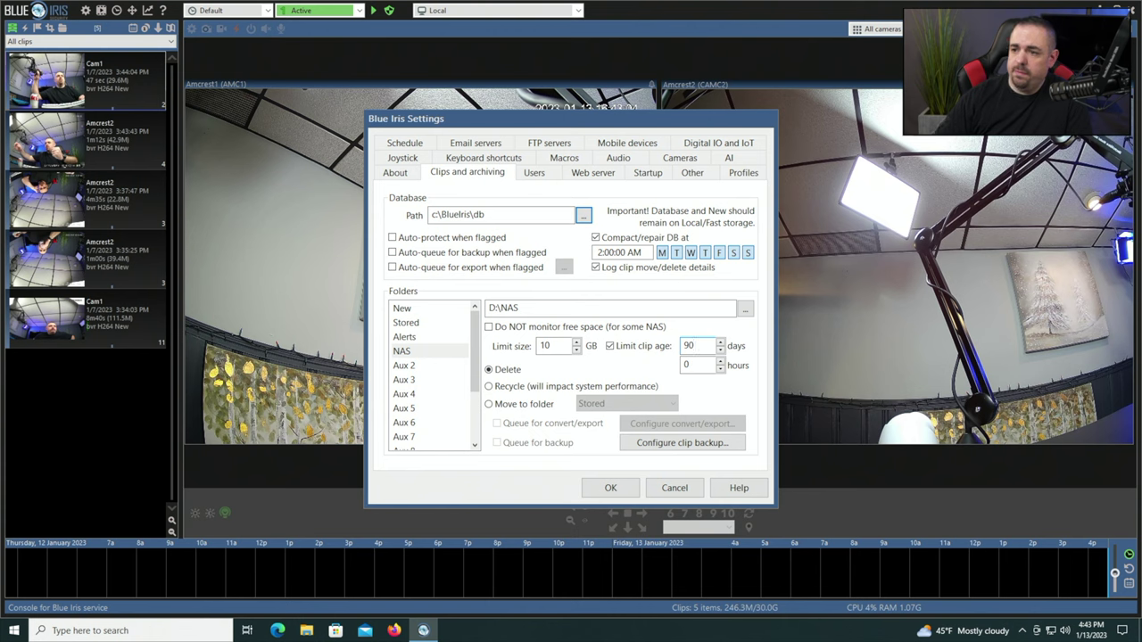
double_click(546, 346)
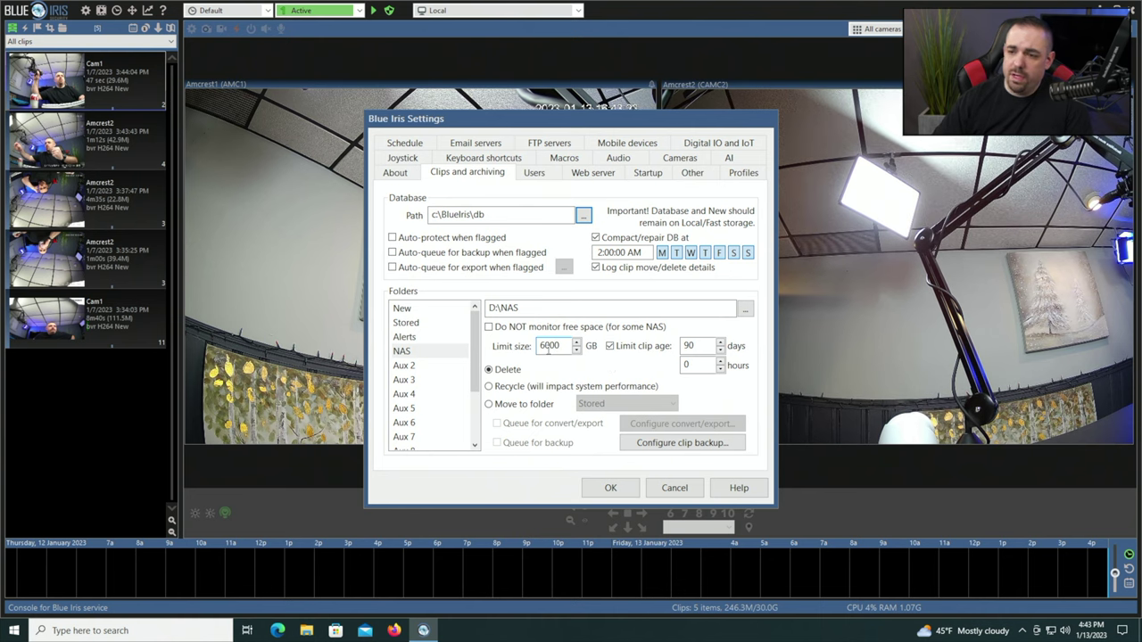
Step: Review the limits and expiry actions of the New, Stored and NAS folders in sequence
left_click(430, 309)
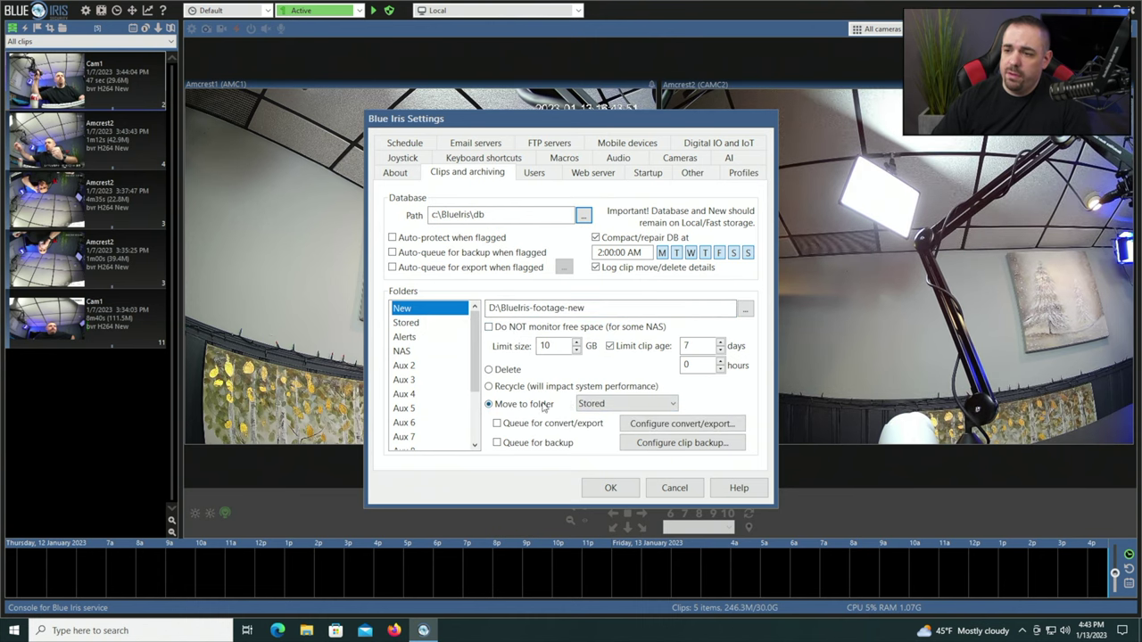
left_click(428, 323)
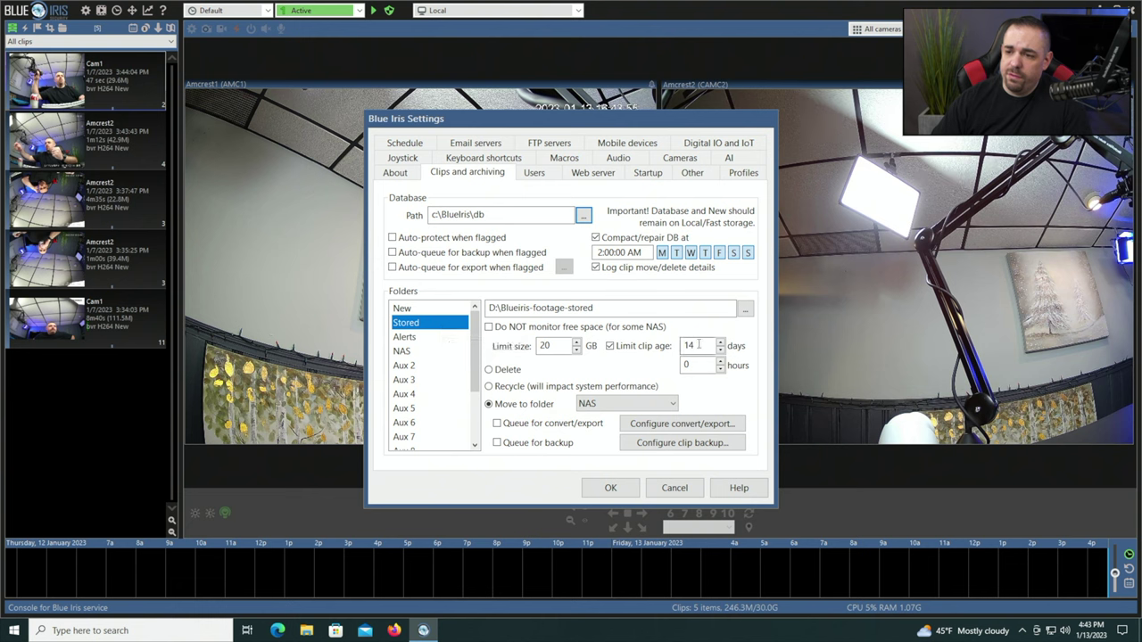
left_click(428, 351)
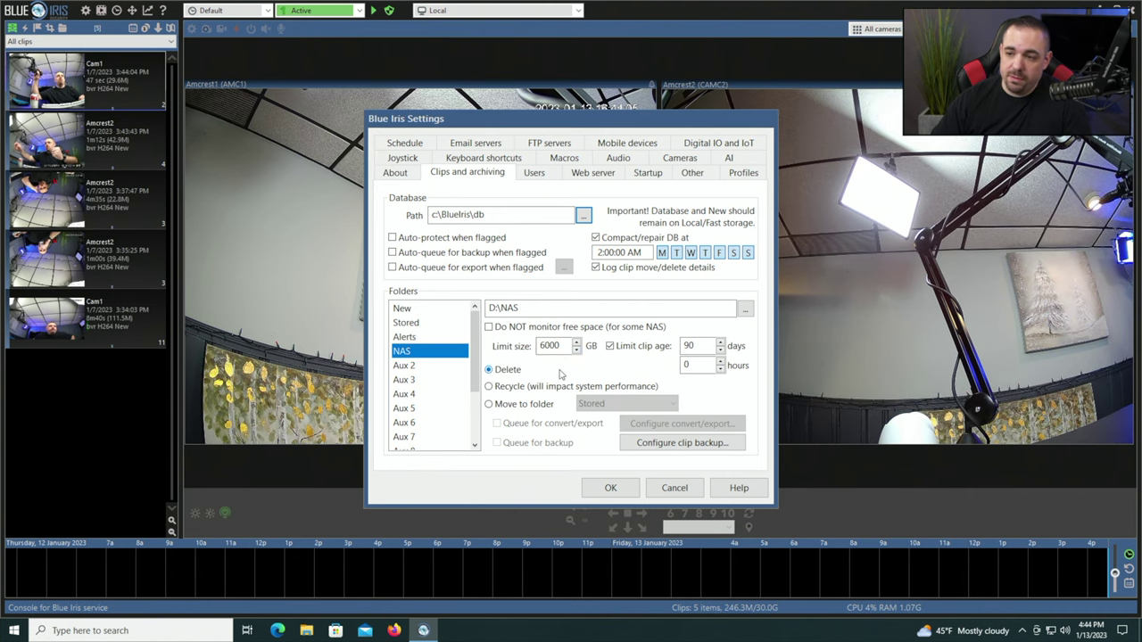
Step: Try queueing the Stored folder's clips for convert/export and examine the export format and destination options
key("Up")
key("Up")
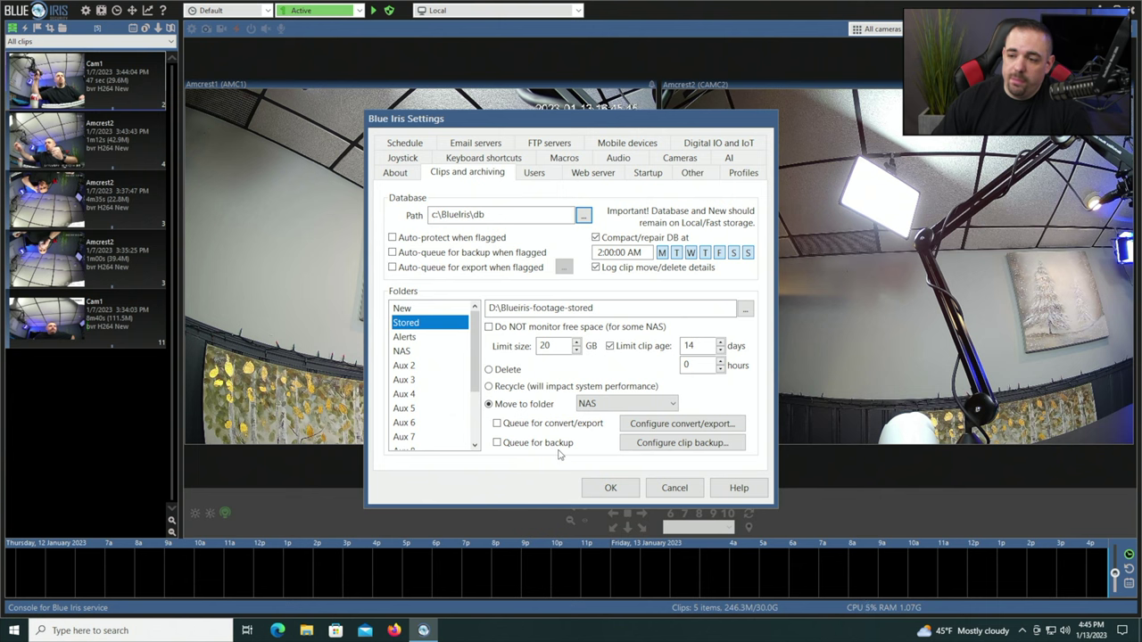
left_click(496, 425)
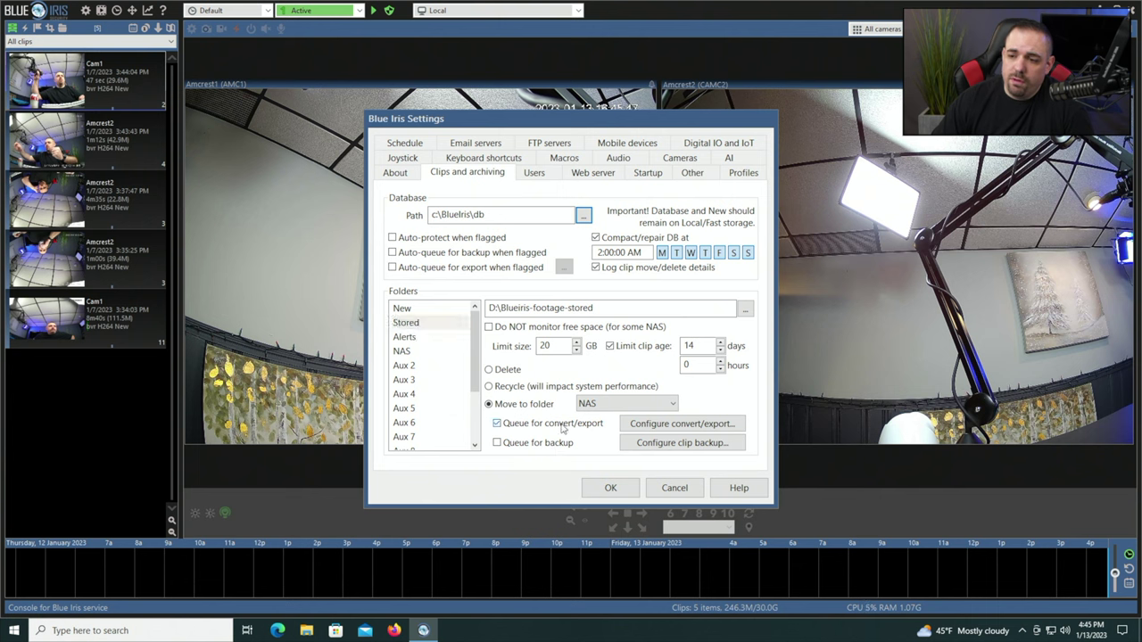
left_click(644, 425)
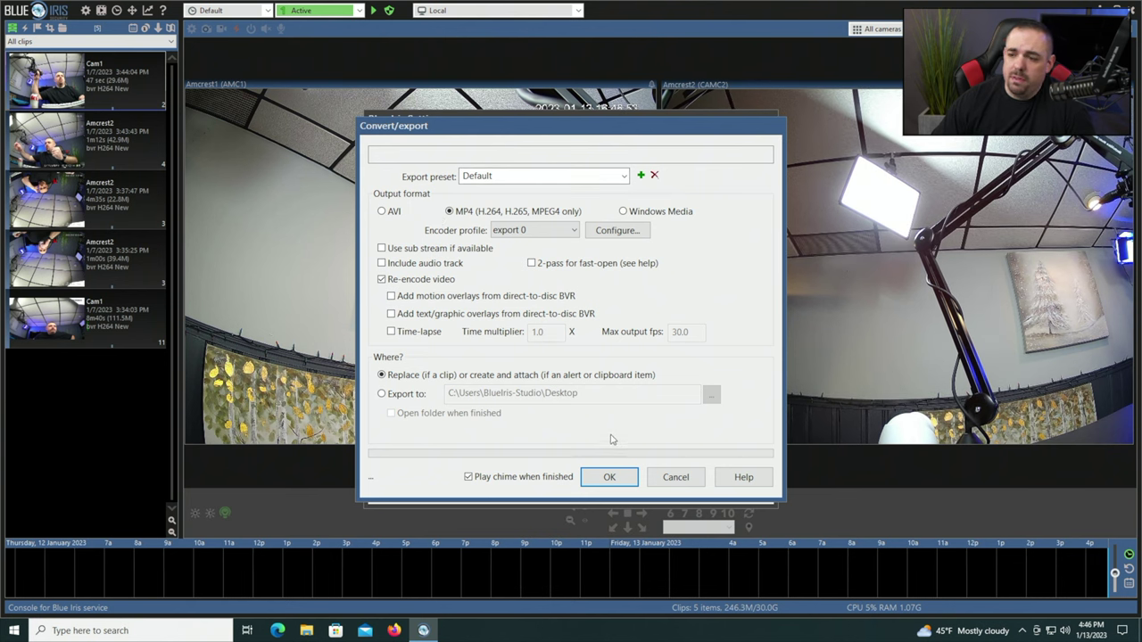
left_click(674, 476)
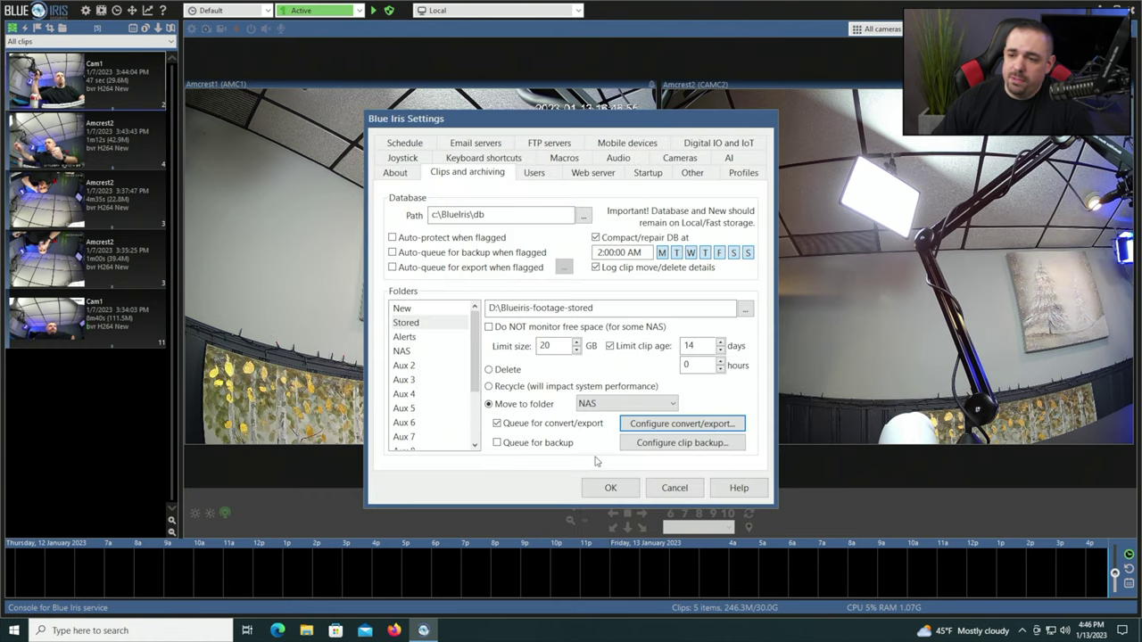
Step: Queue the Stored folder's clips for backup instead of convert/export, and check the clip backup options and FTP server list
left_click(496, 425)
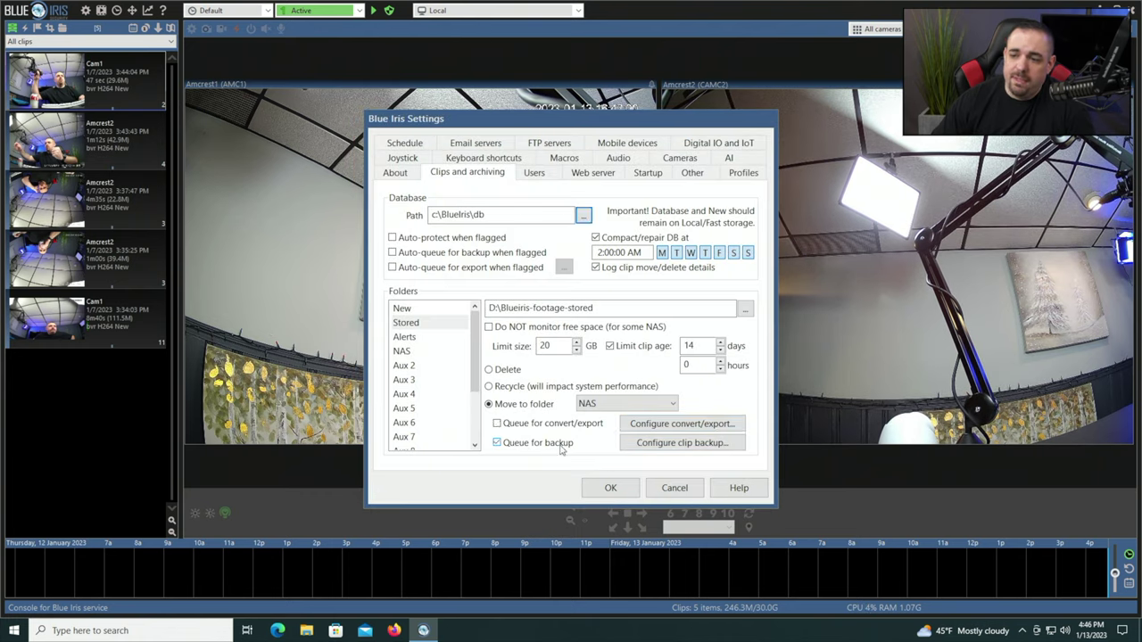
left_click(660, 446)
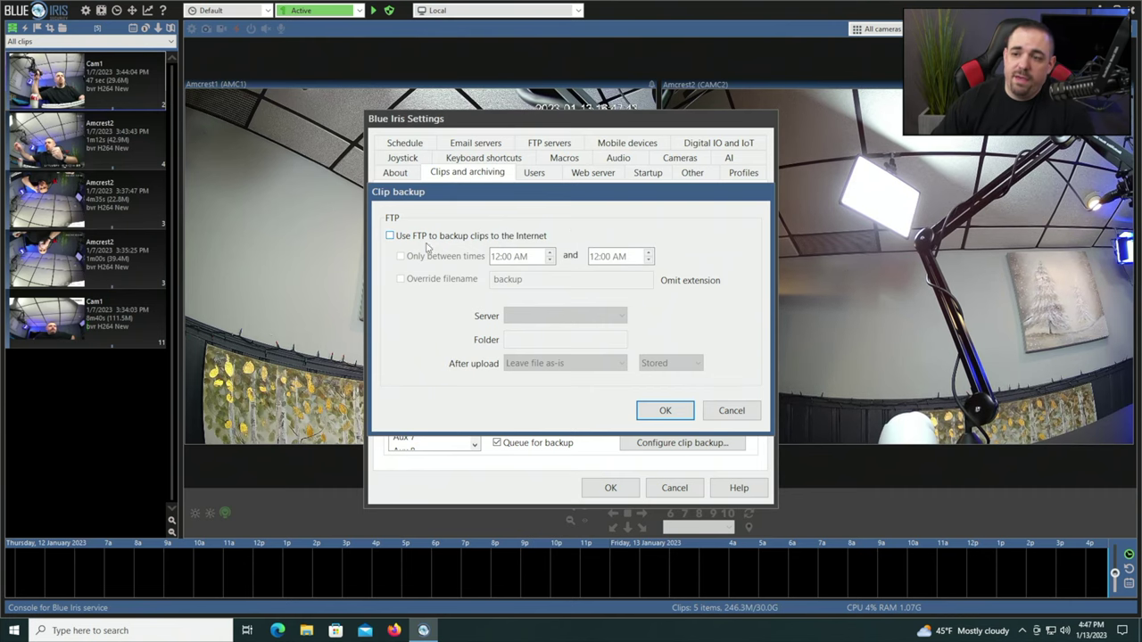
left_click(732, 411)
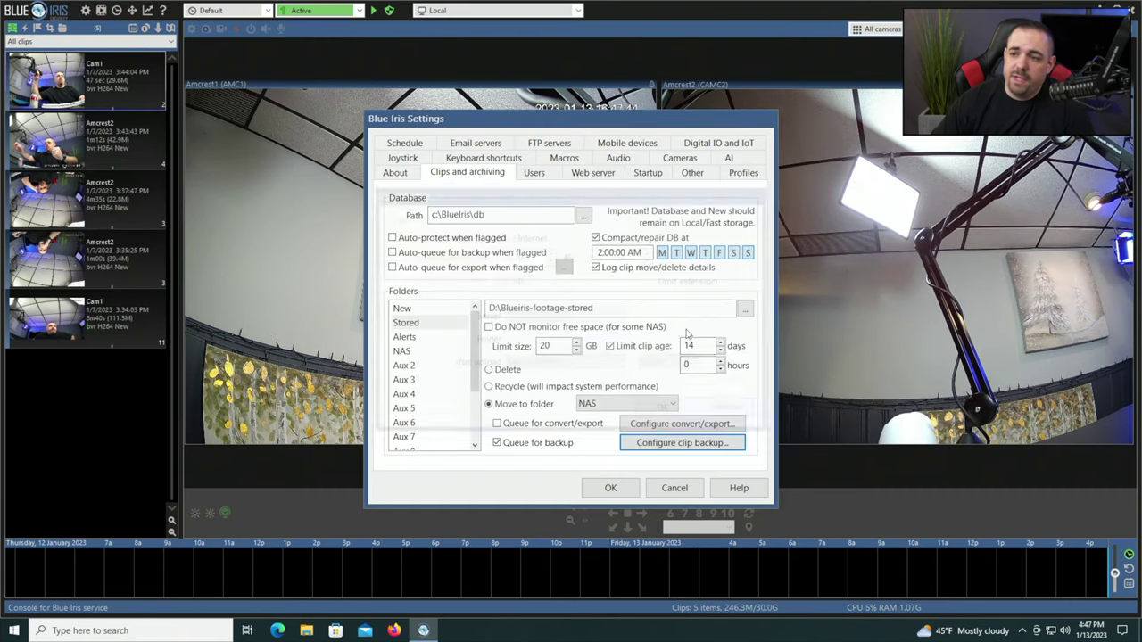
left_click(555, 145)
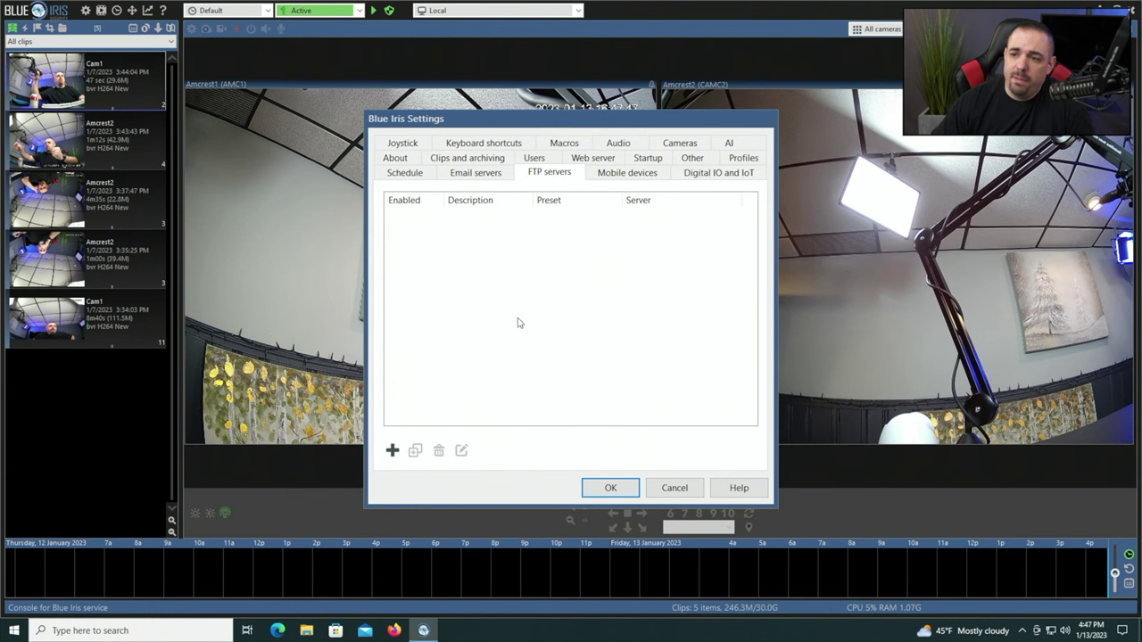
left_click(488, 160)
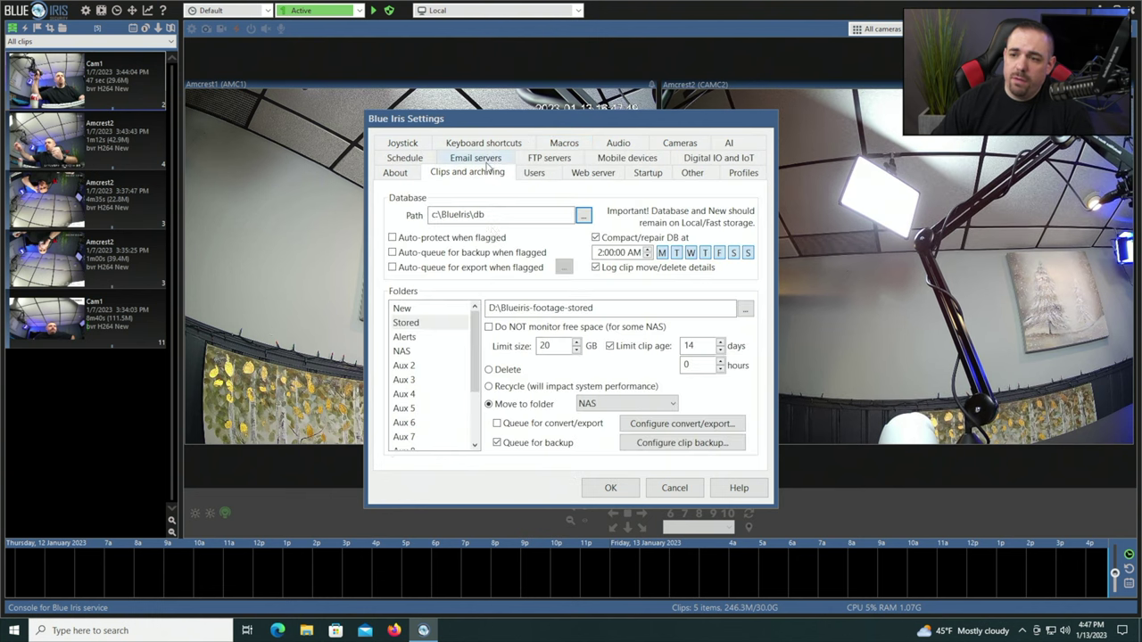
Step: Try enabling FTP backup of the Stored folder's clips to the Internet, check the server and folder options, and discard the backup changes
left_click(657, 444)
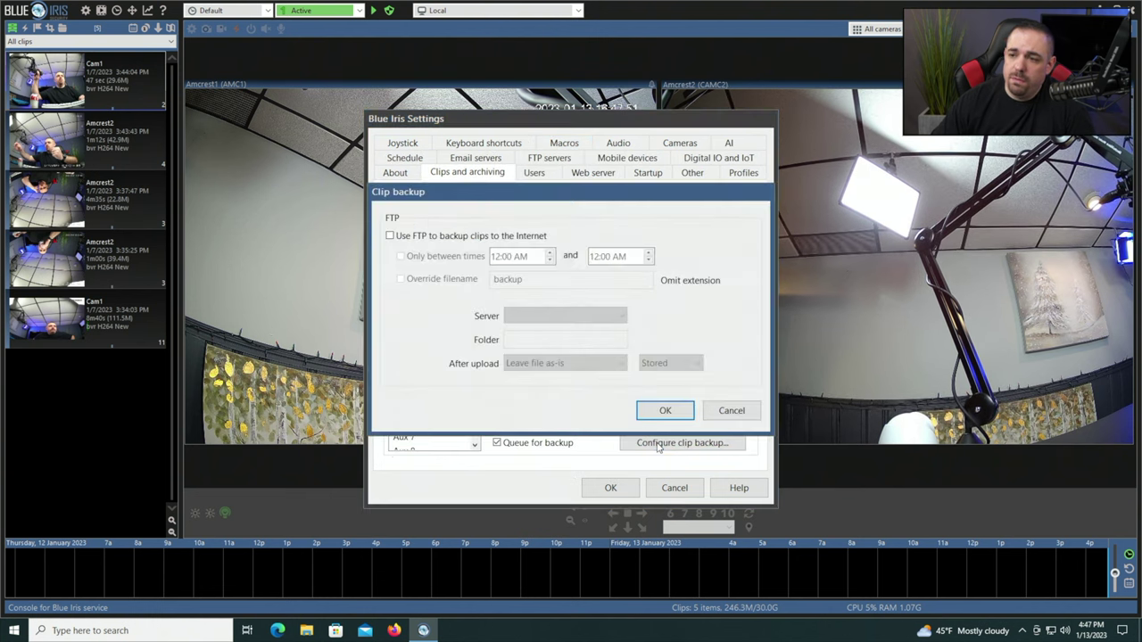
left_click(429, 237)
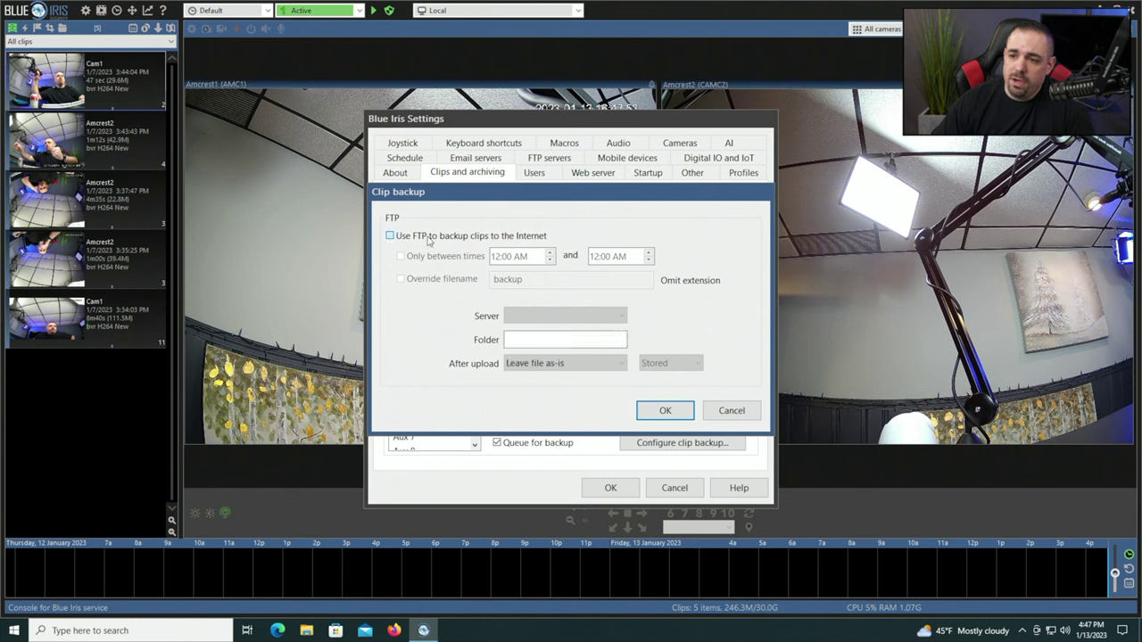
left_click(526, 317)
left_click(527, 317)
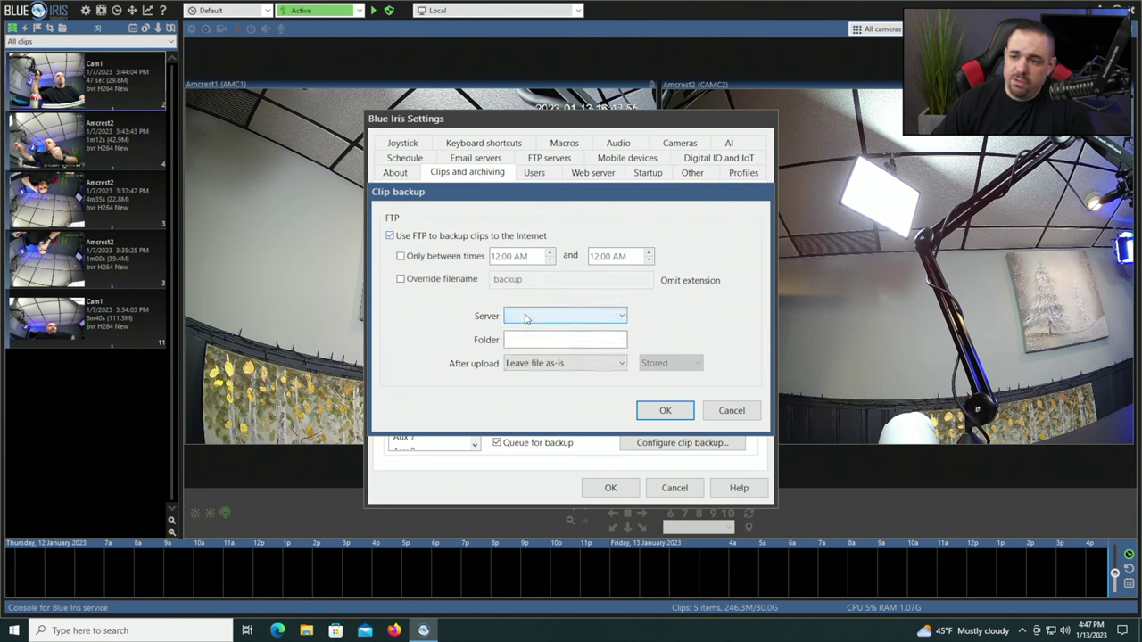
left_click(520, 341)
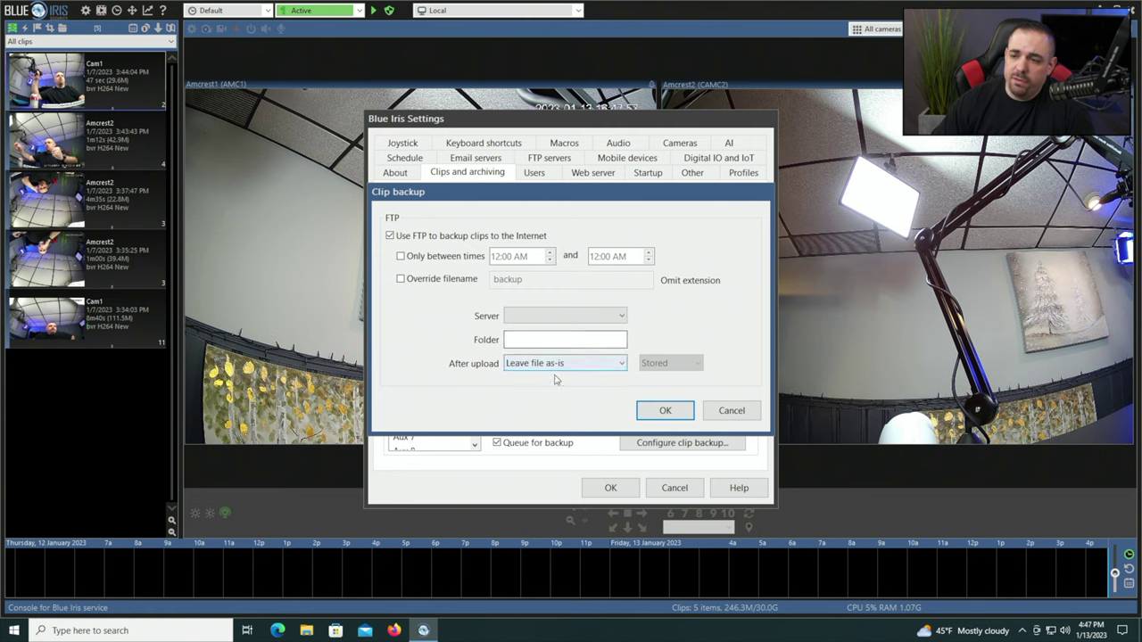
left_click(723, 412)
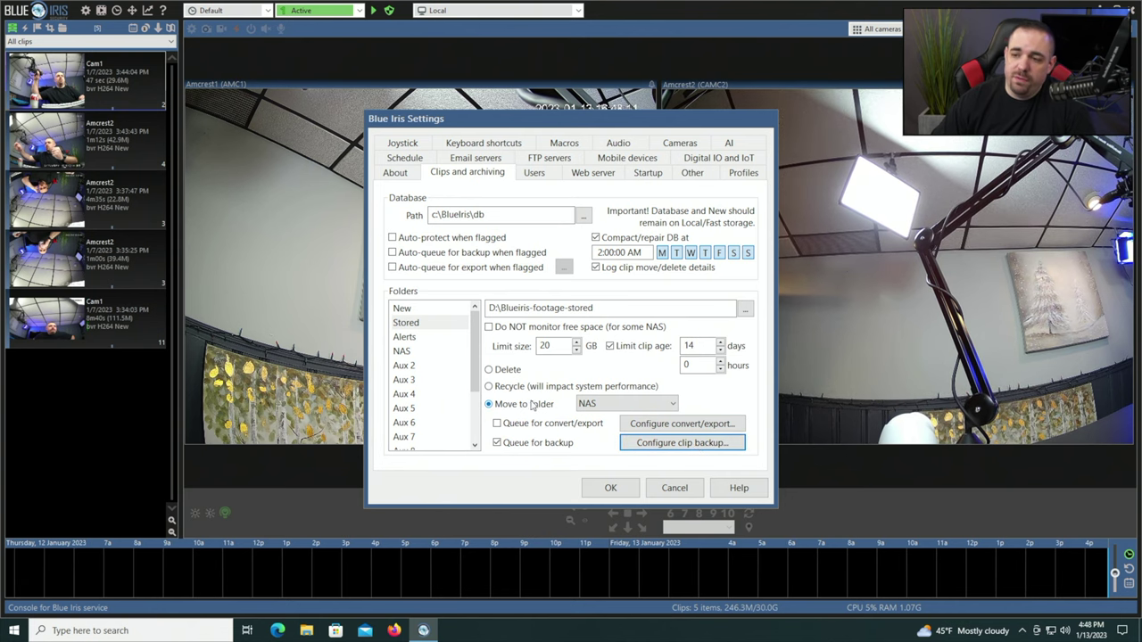
Step: Review the NAS, New and Stored folders' storage limits and the auxiliary folder list, and close the settings without saving
left_click(402, 350)
left_click_drag(475, 326, 486, 369)
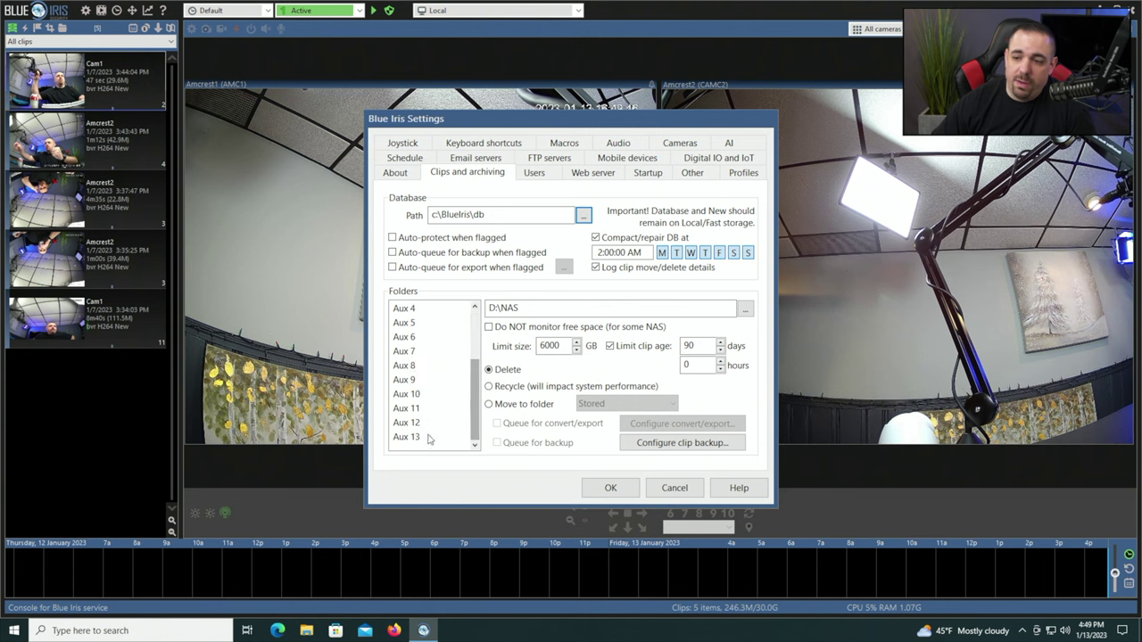
scroll(478, 390, "up", 2)
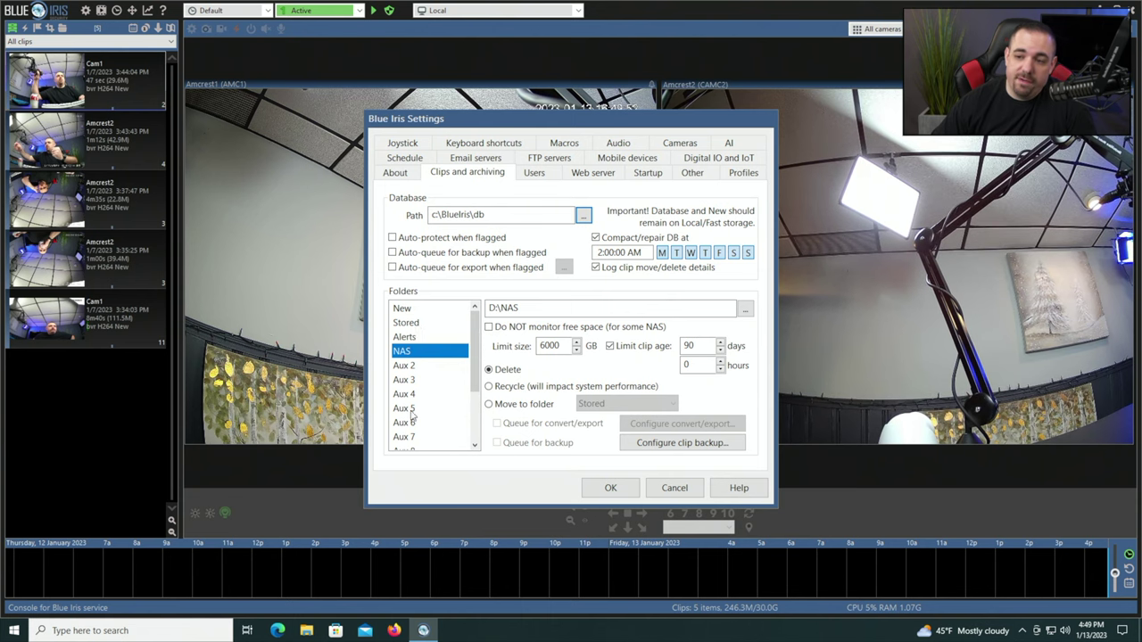
left_click(435, 312)
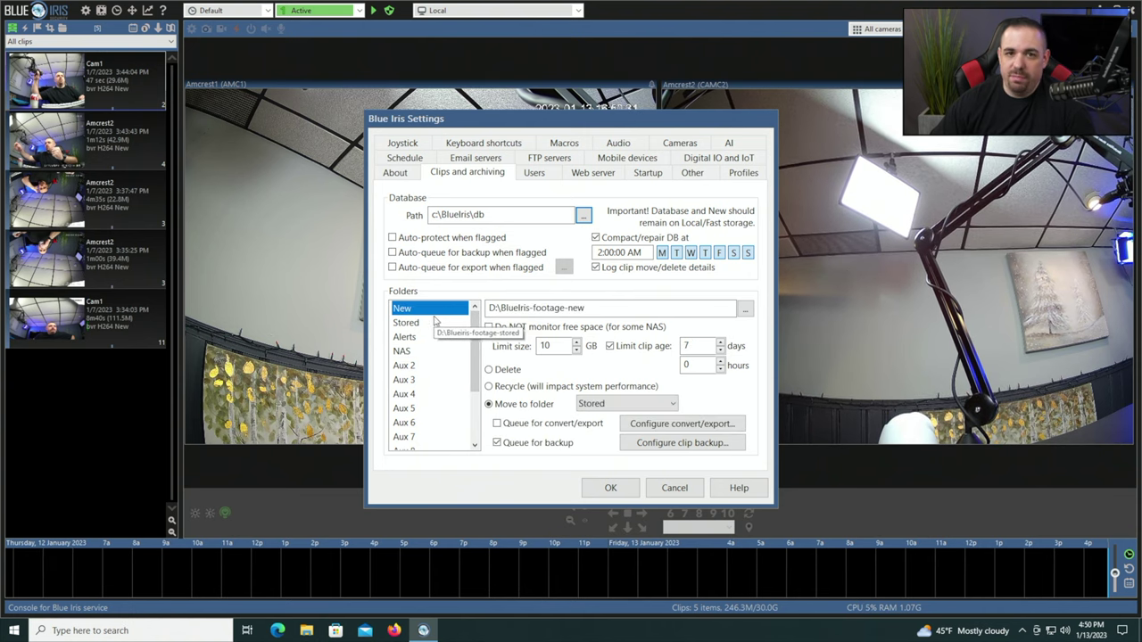
left_click(432, 324)
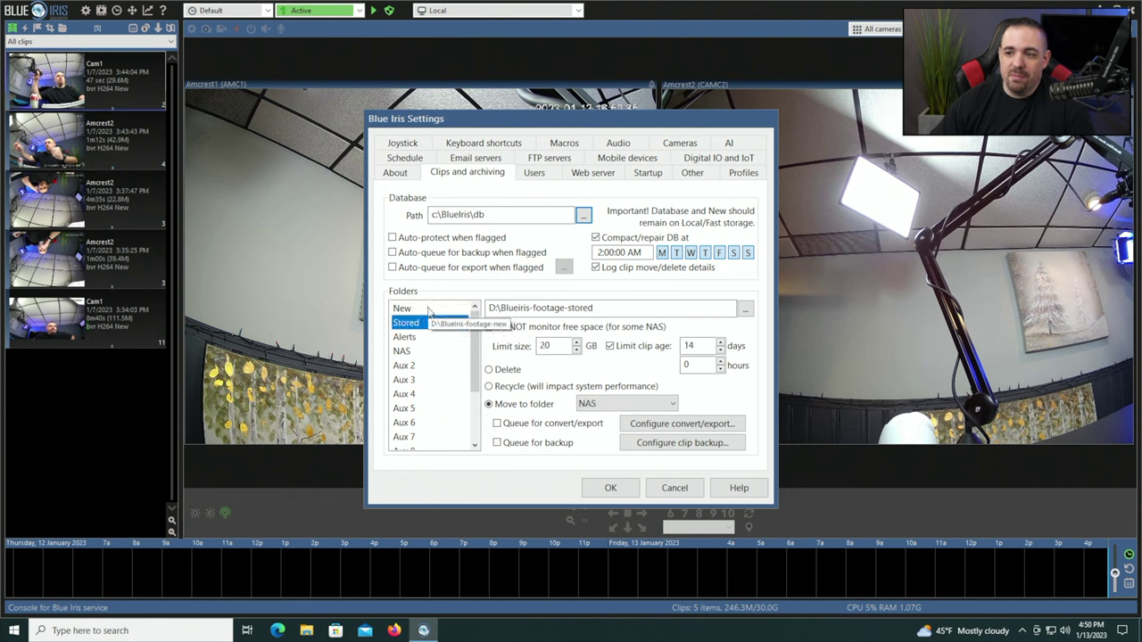
left_click(704, 344)
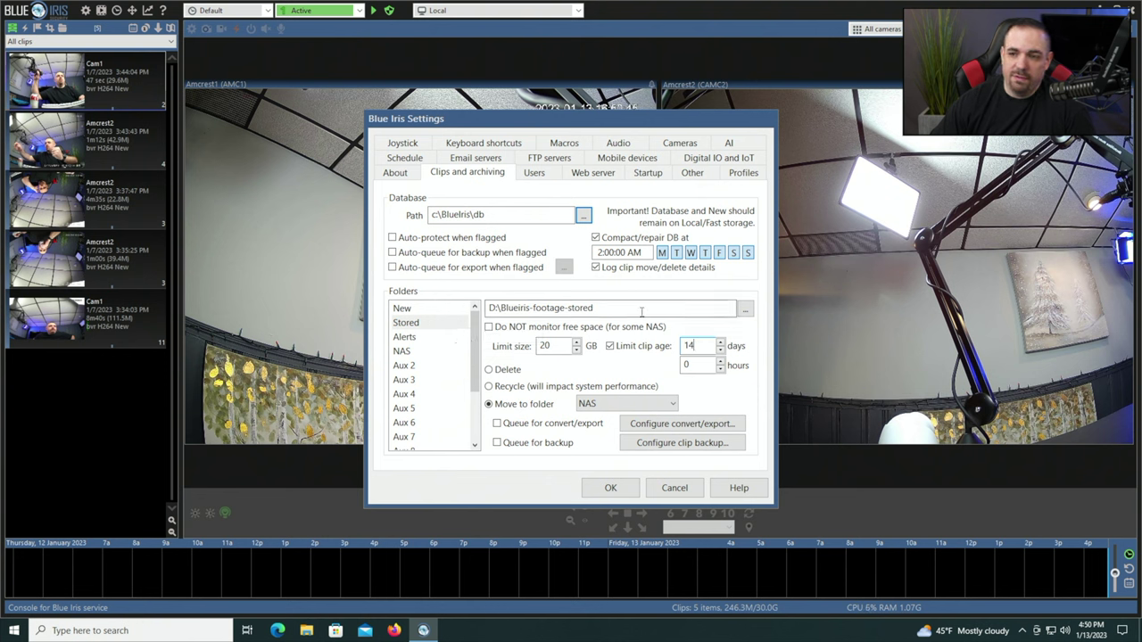
left_click(675, 488)
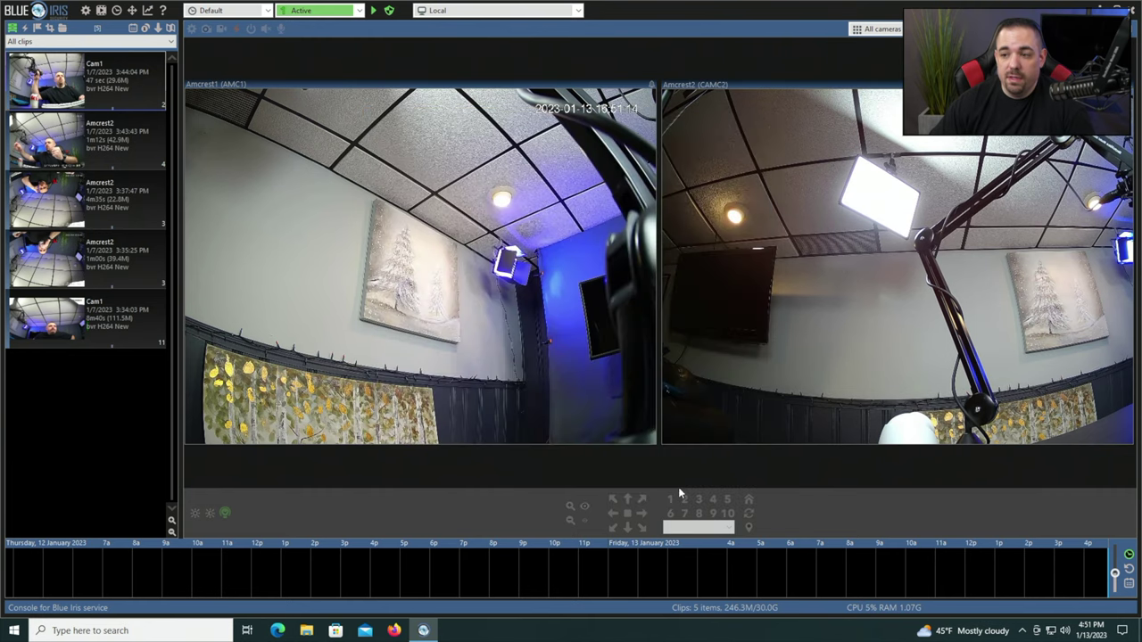
Step: Enable video recording for the Amcrest1 camera in its record settings and open the choice of recording modes
right_click(430, 186)
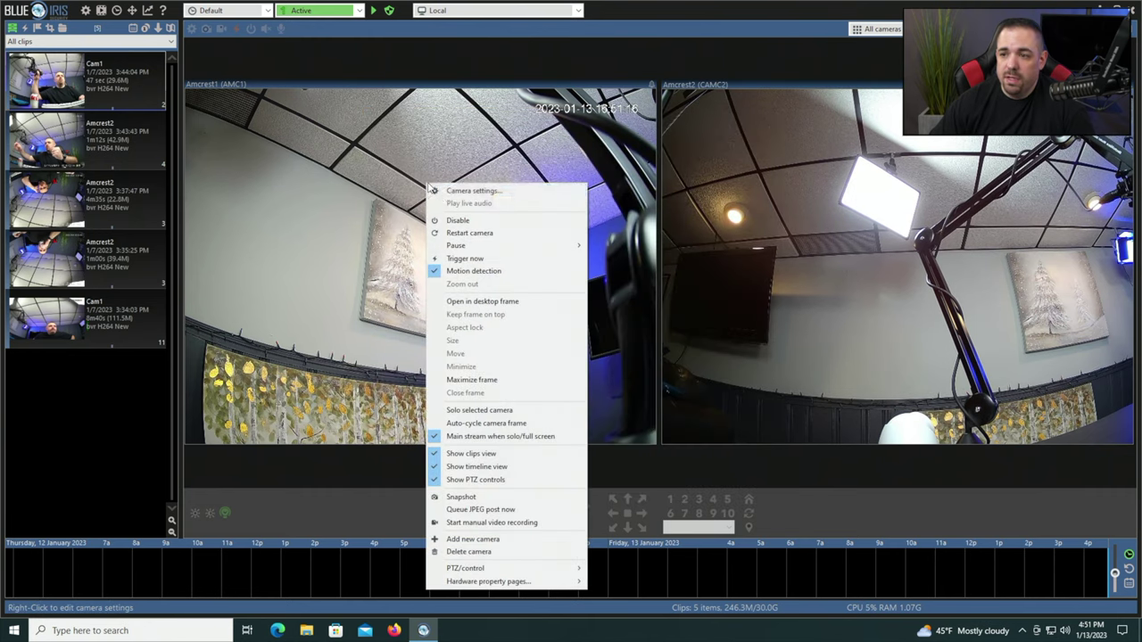
left_click(496, 193)
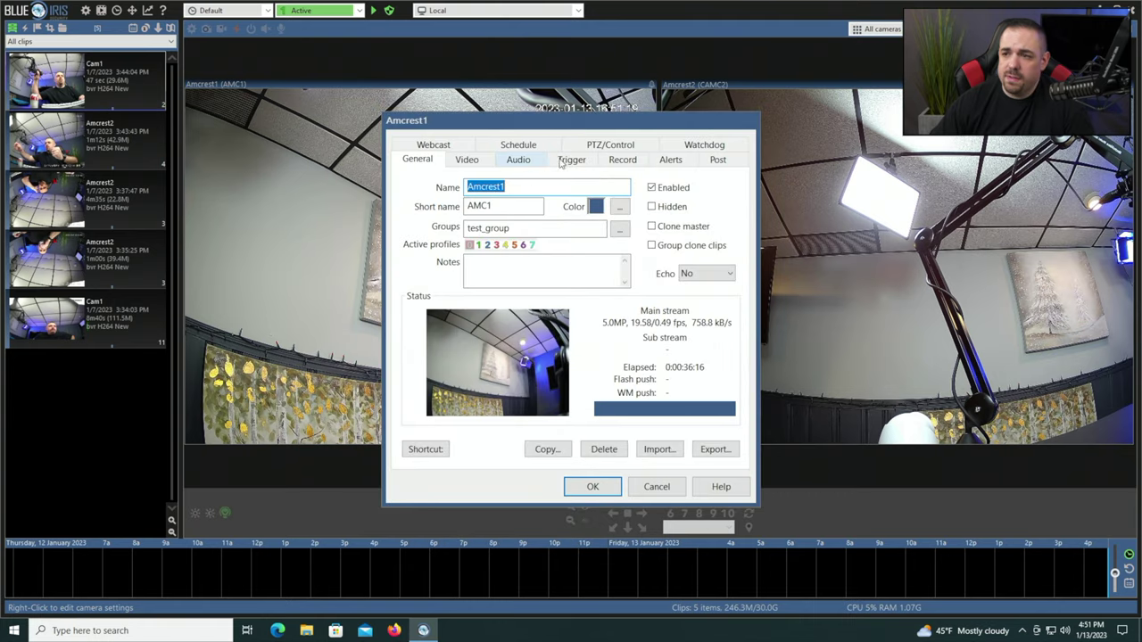
left_click(623, 160)
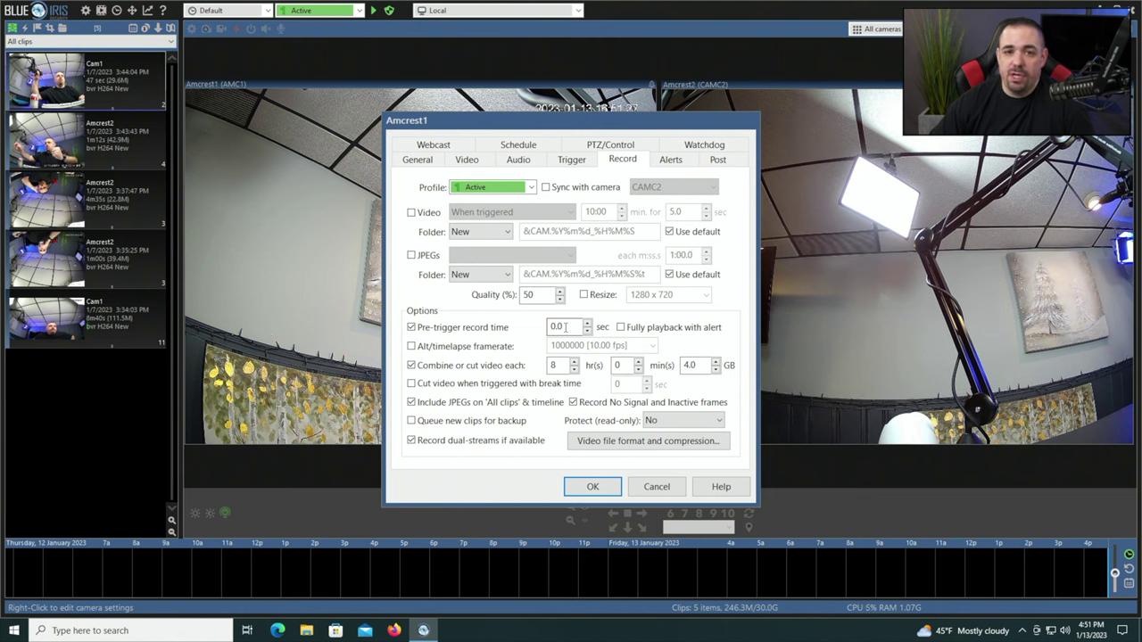
left_click(412, 214)
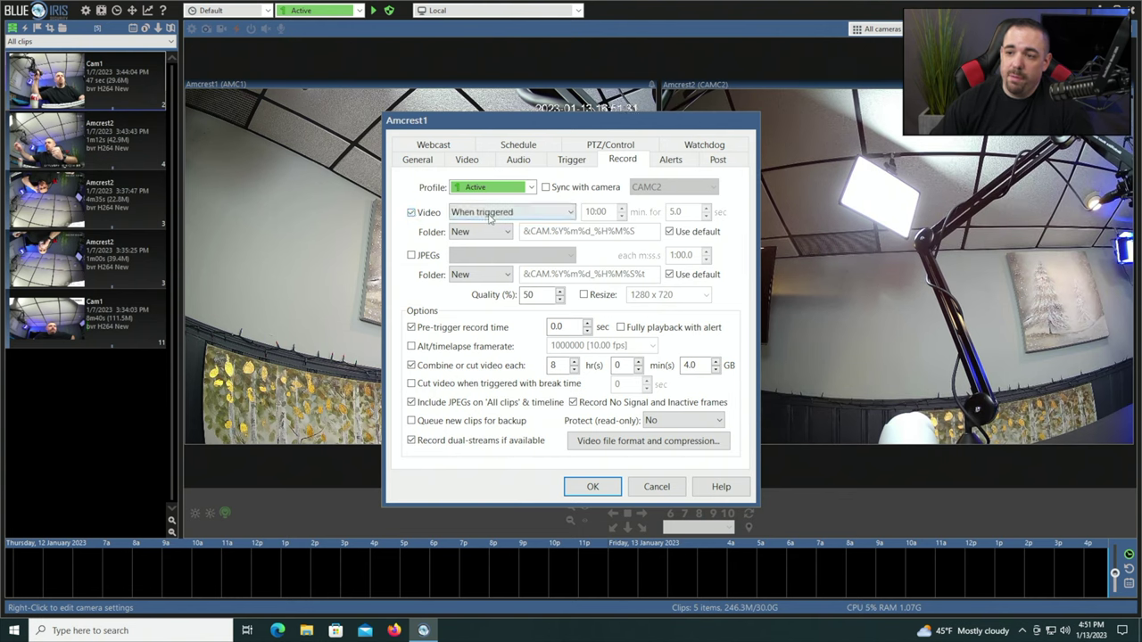
left_click(571, 213)
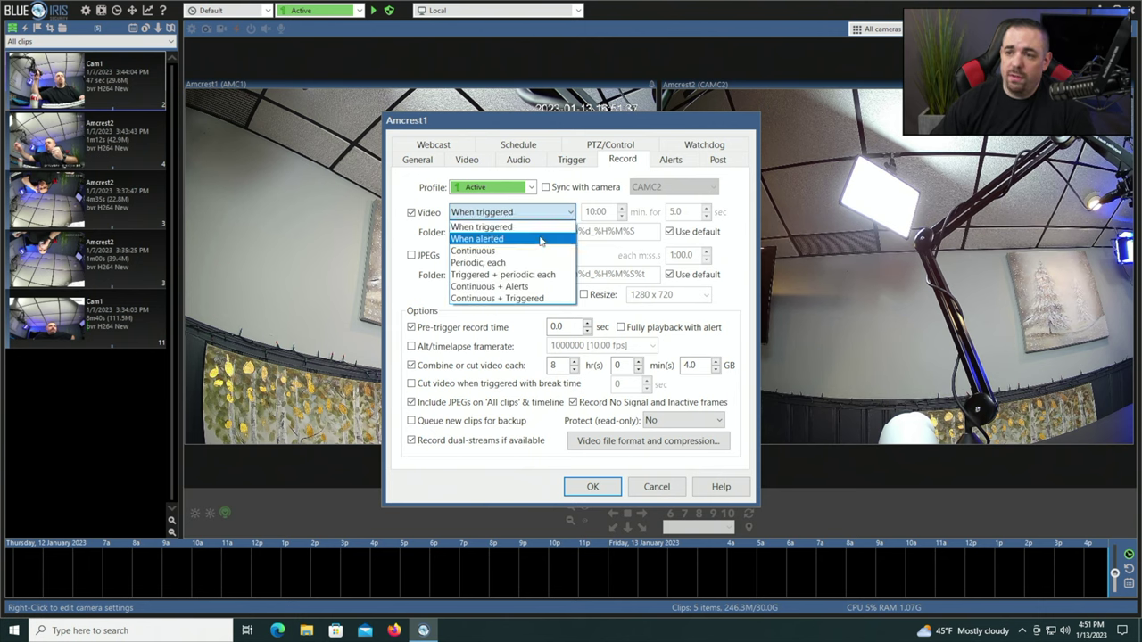